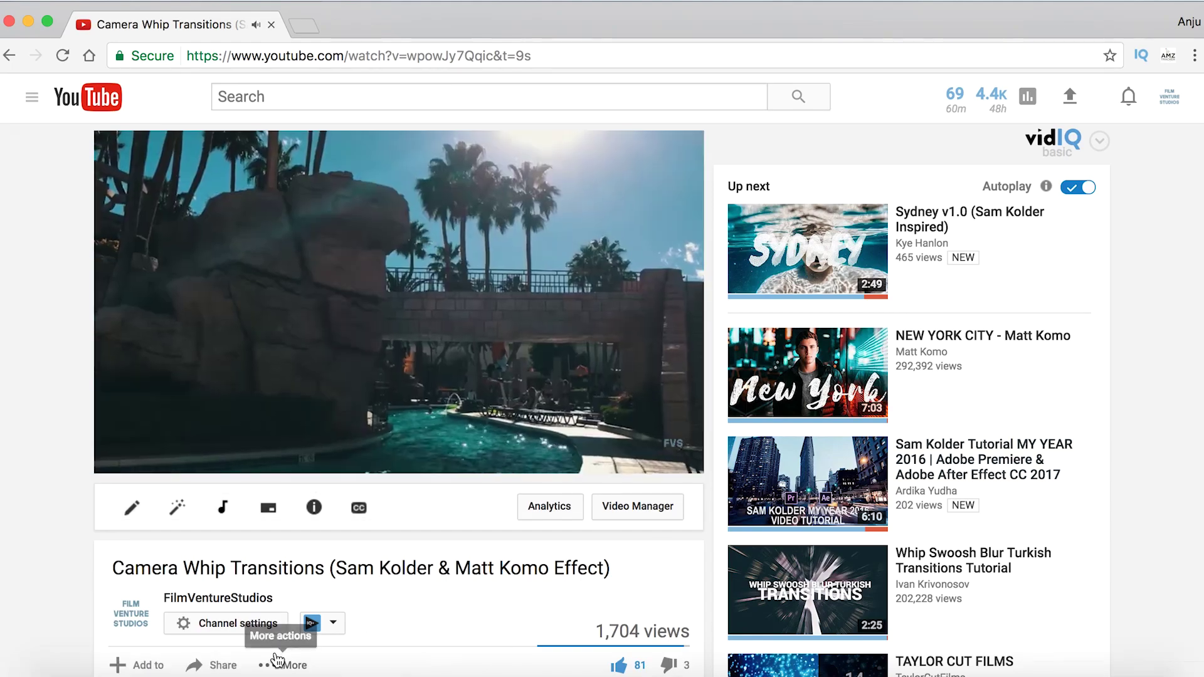
scroll(53, 451, down, 1)
scroll(53, 444, down, 5)
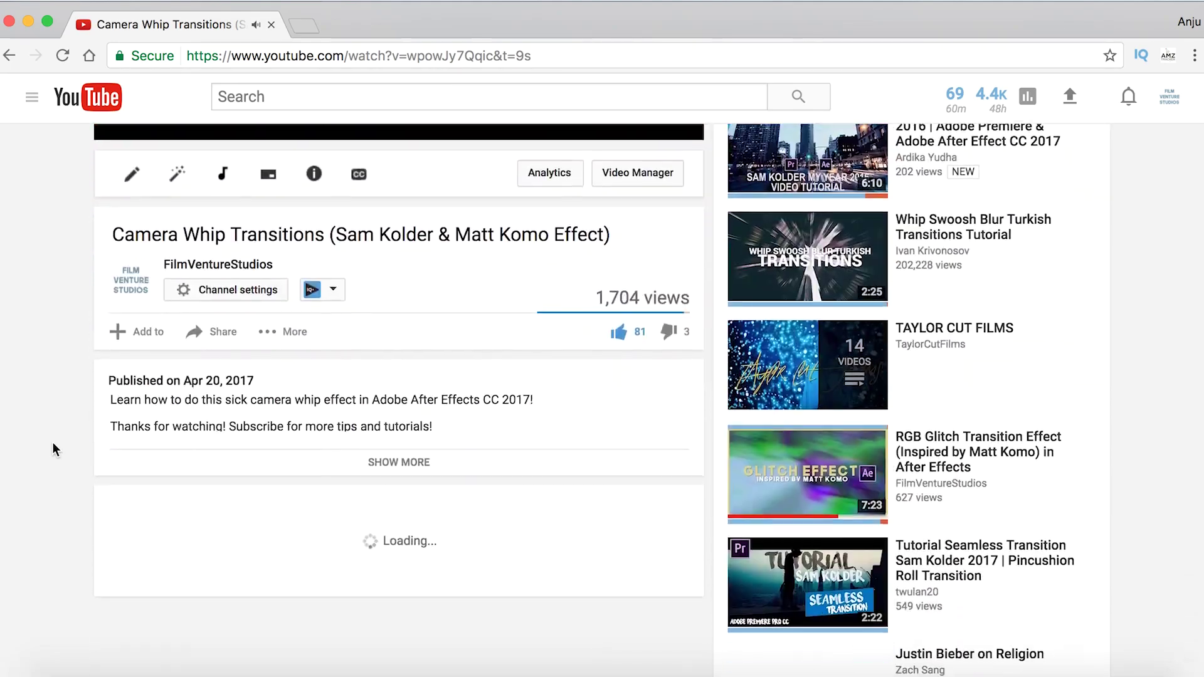
scroll(52, 443, up, 5)
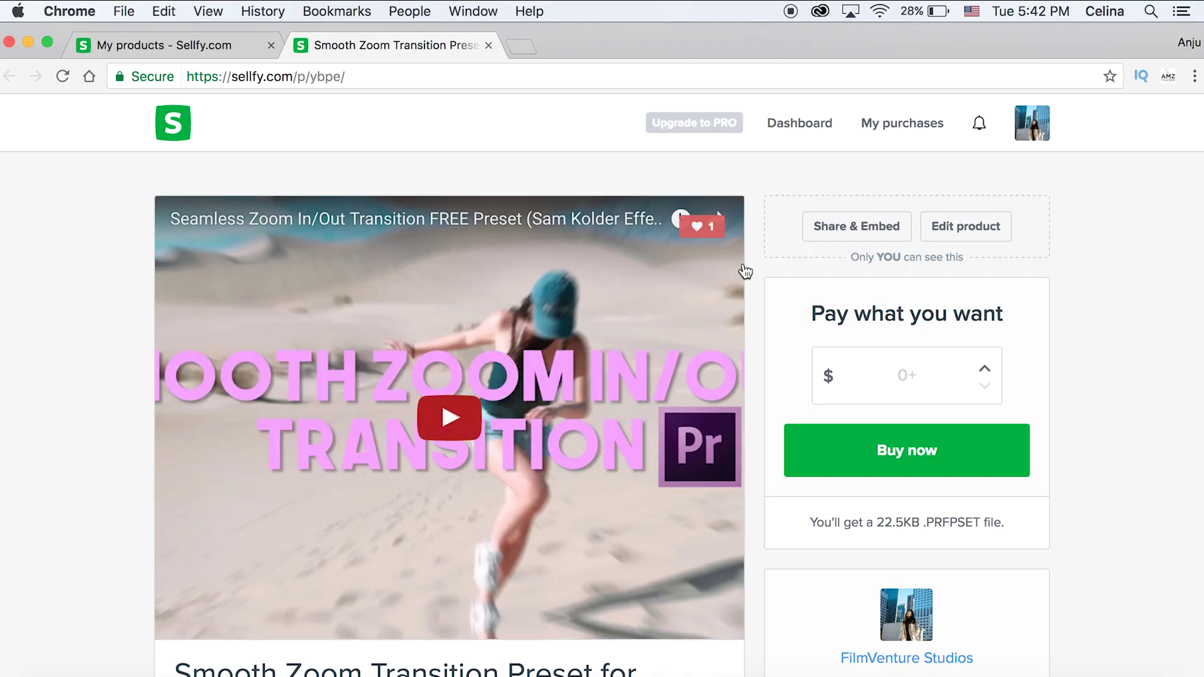
Step: Open the checkout for the Smooth Zoom Transition preset at no cost and select the text in the email address field
scroll(773, 508, down, 2)
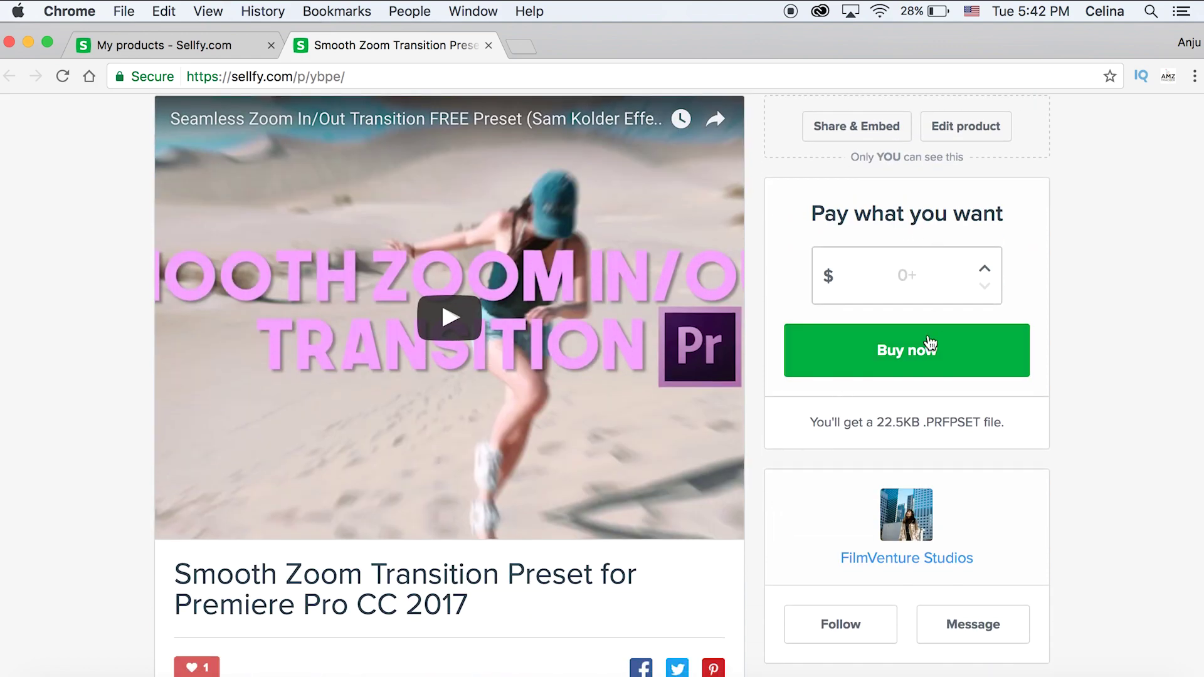
click(926, 358)
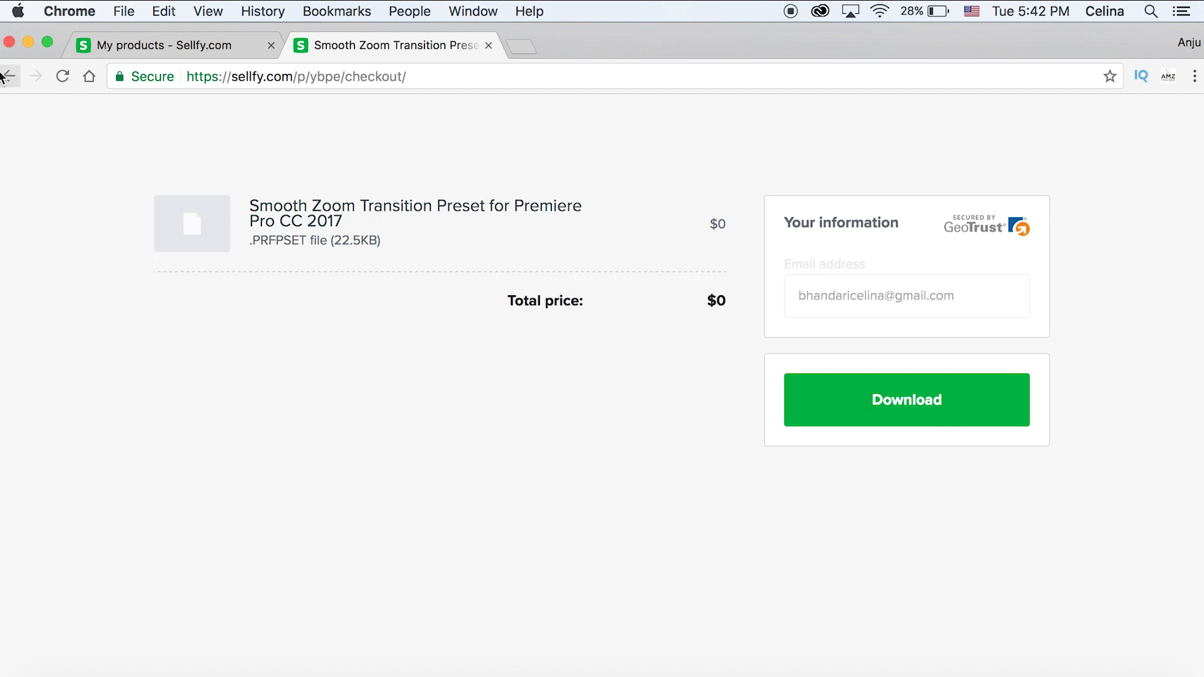
drag(3, 74, 800, 331)
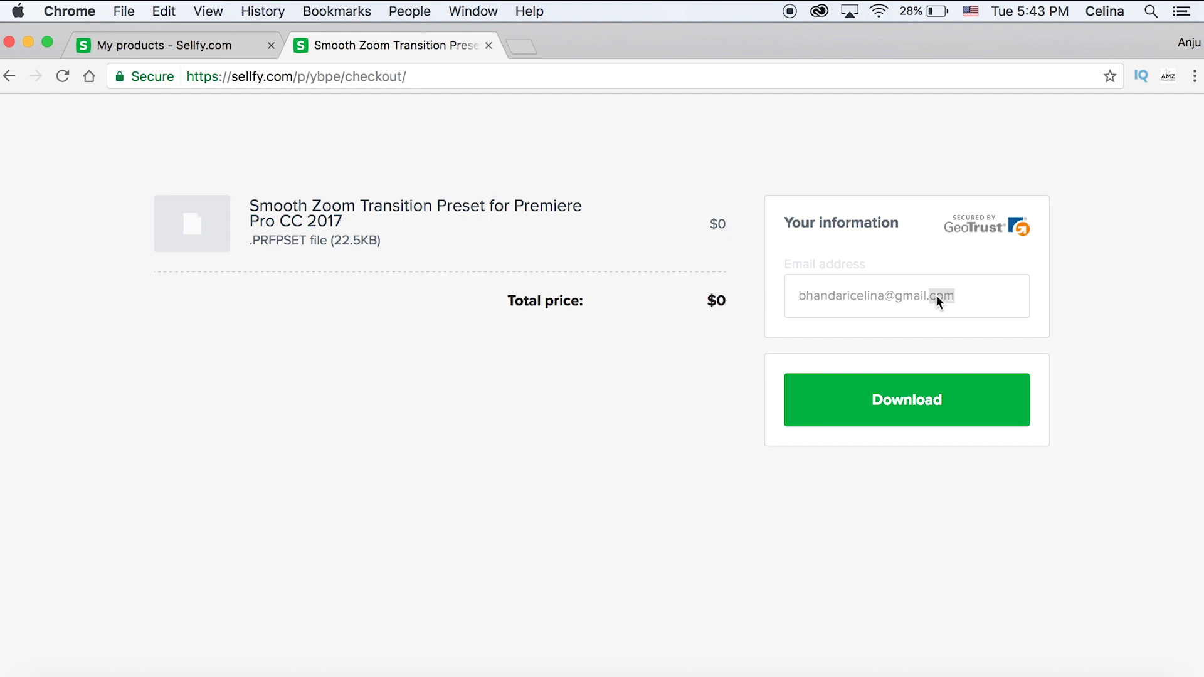
drag(799, 297, 965, 299)
click(1022, 295)
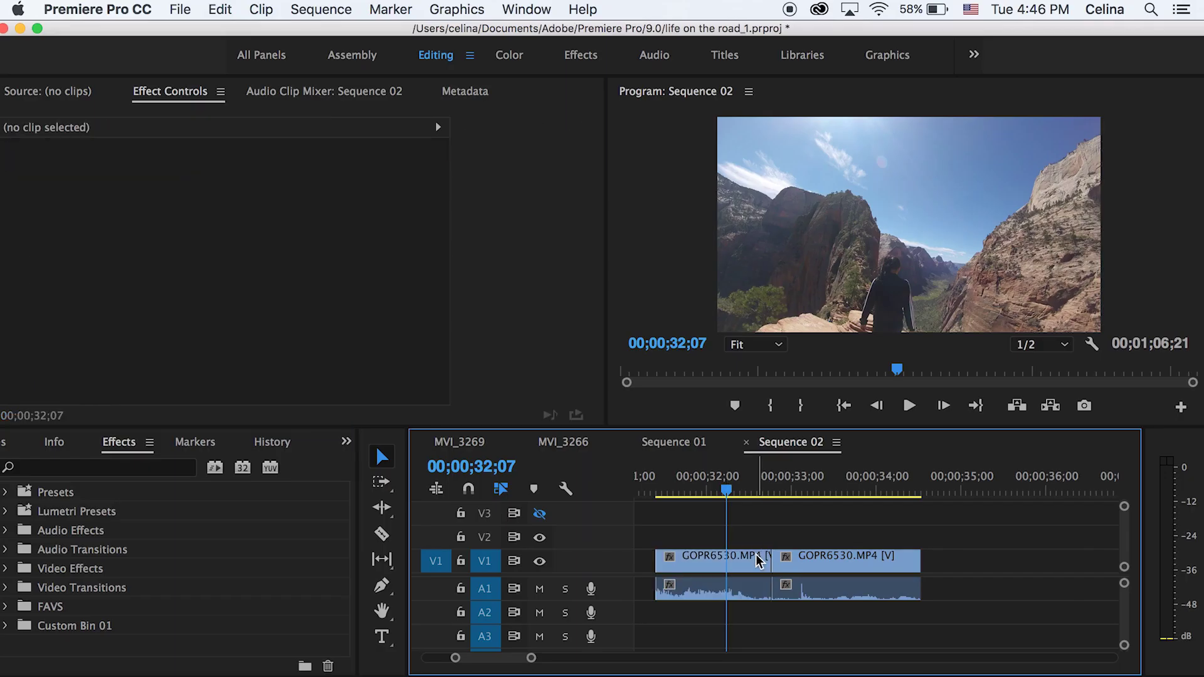
Step: Search the effects for "6 scre" and apply the 6 Screens preset to both GOPR6530.MP4 clips in Sequence 02
drag(728, 491, 747, 486)
click(733, 559)
click(124, 467)
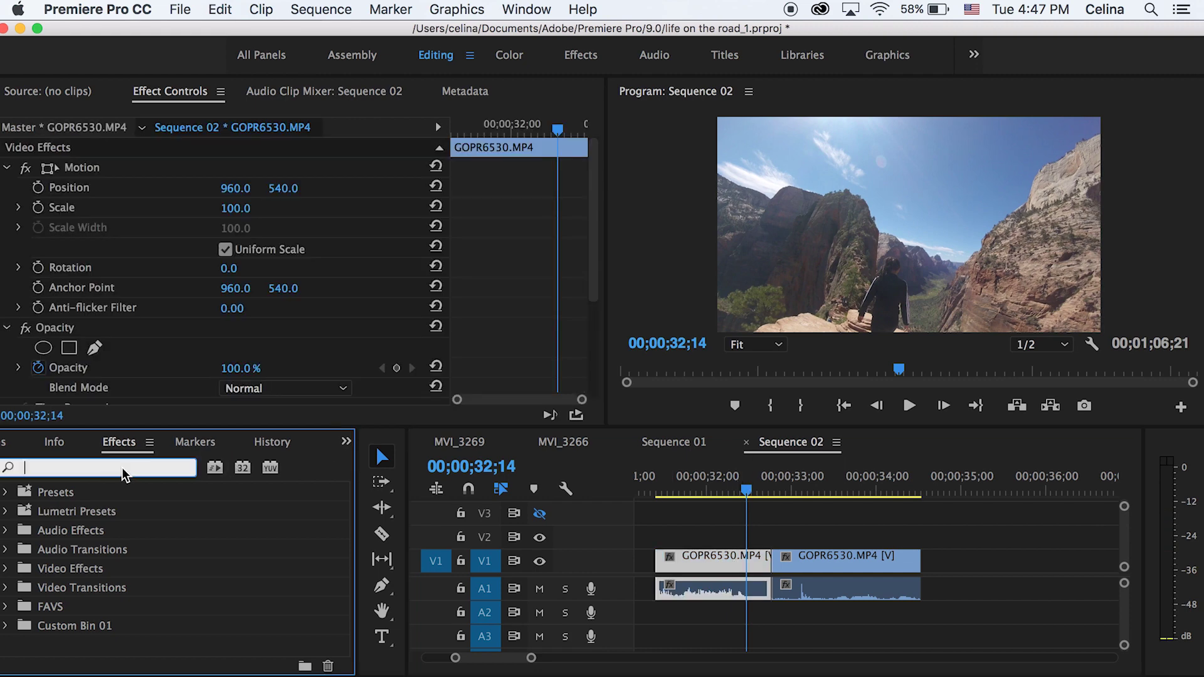
text(6 sc)
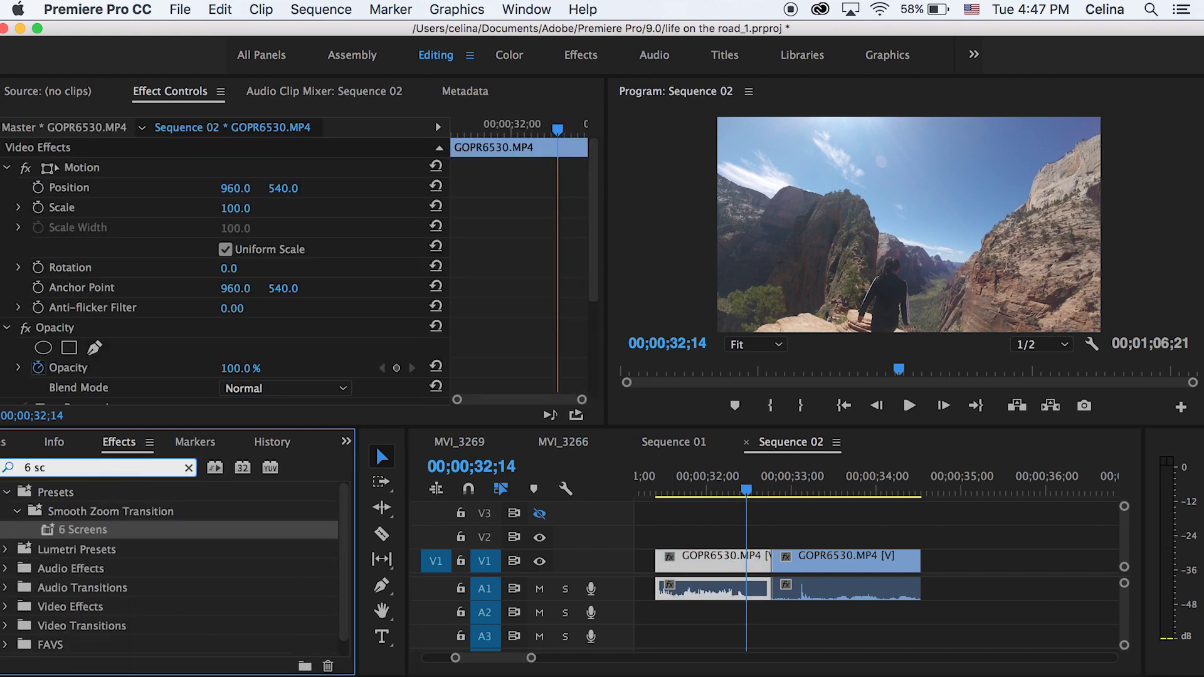
text(re)
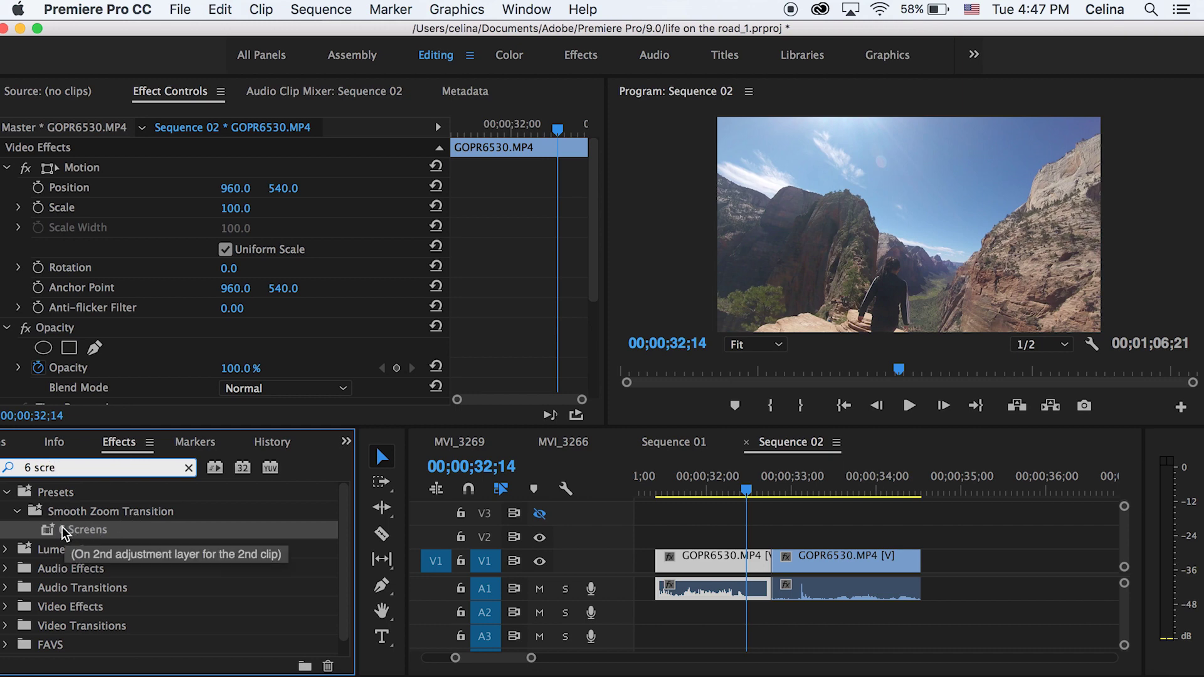
drag(91, 529, 742, 572)
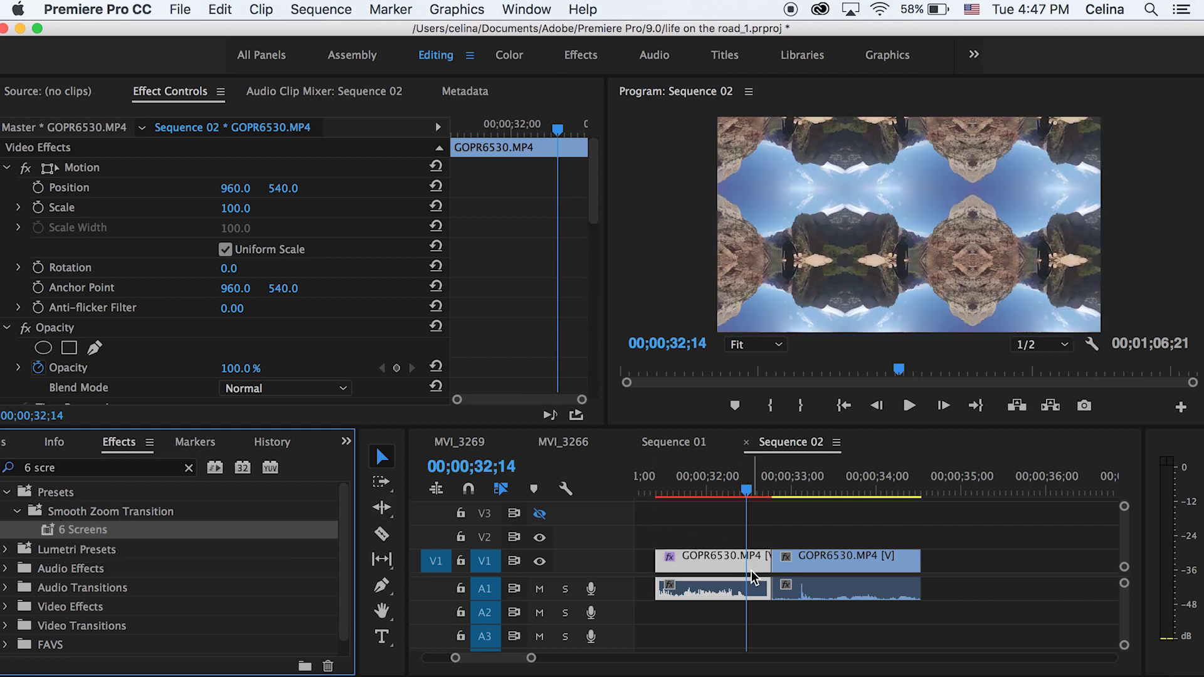
drag(881, 550, 815, 567)
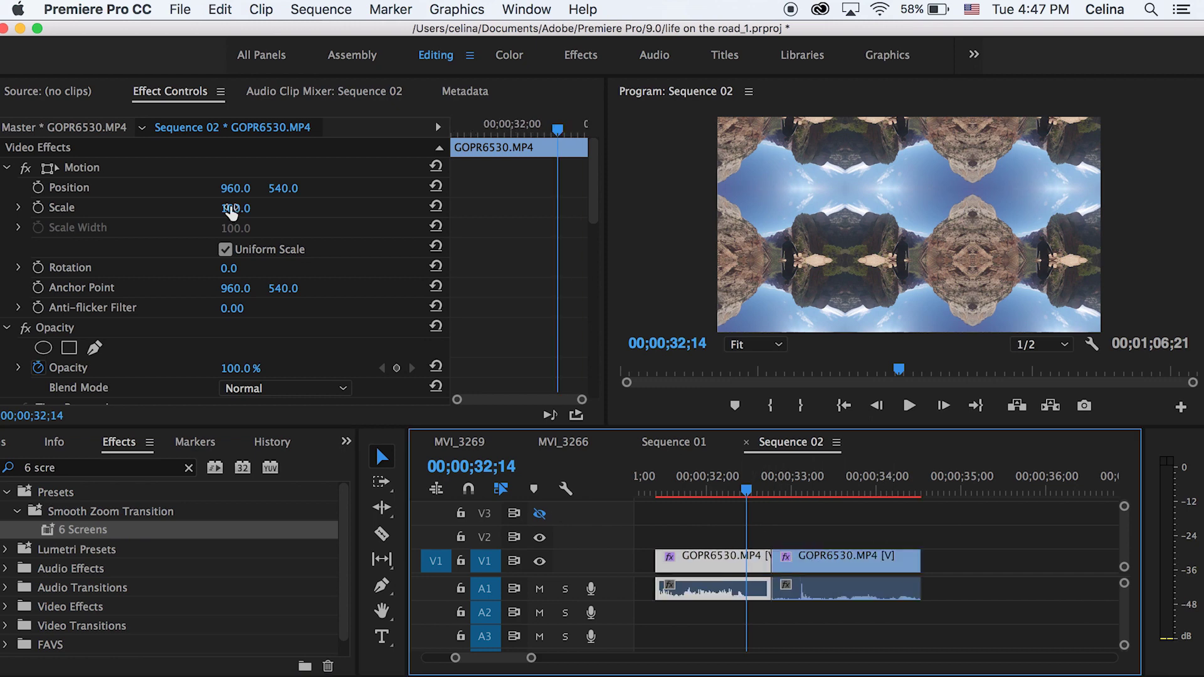
Step: Set the Motion scale of both GOPR6530.MP4 clips to 300
click(244, 207)
text(300)
key(Return)
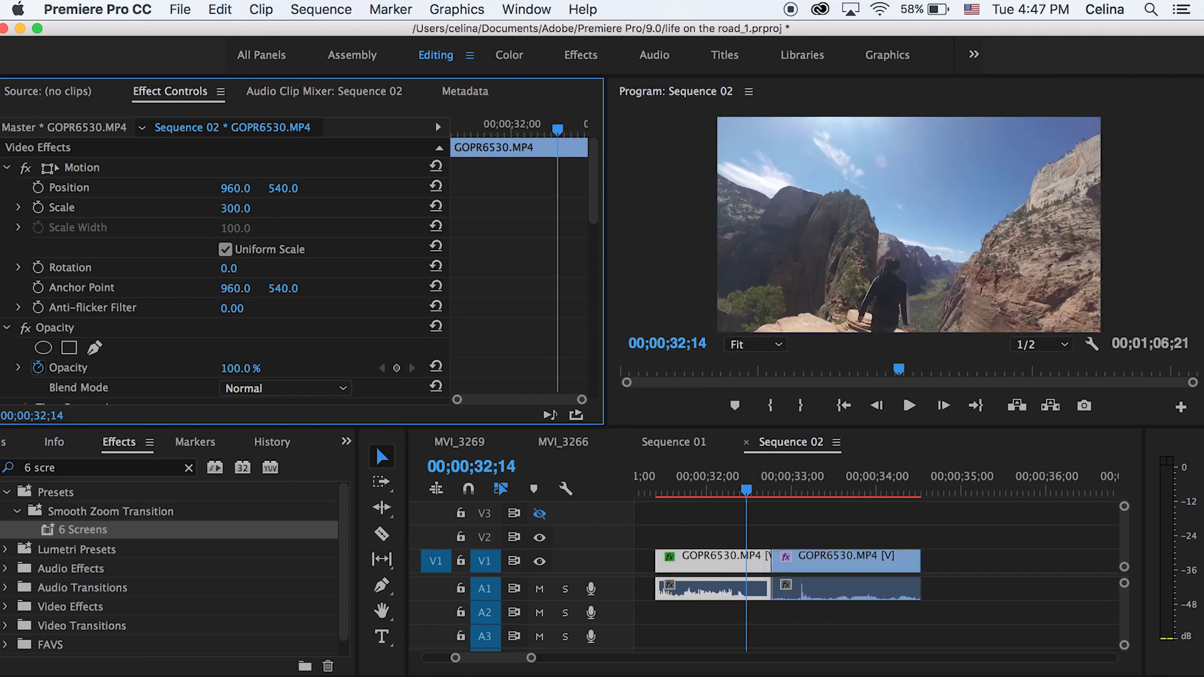
click(793, 556)
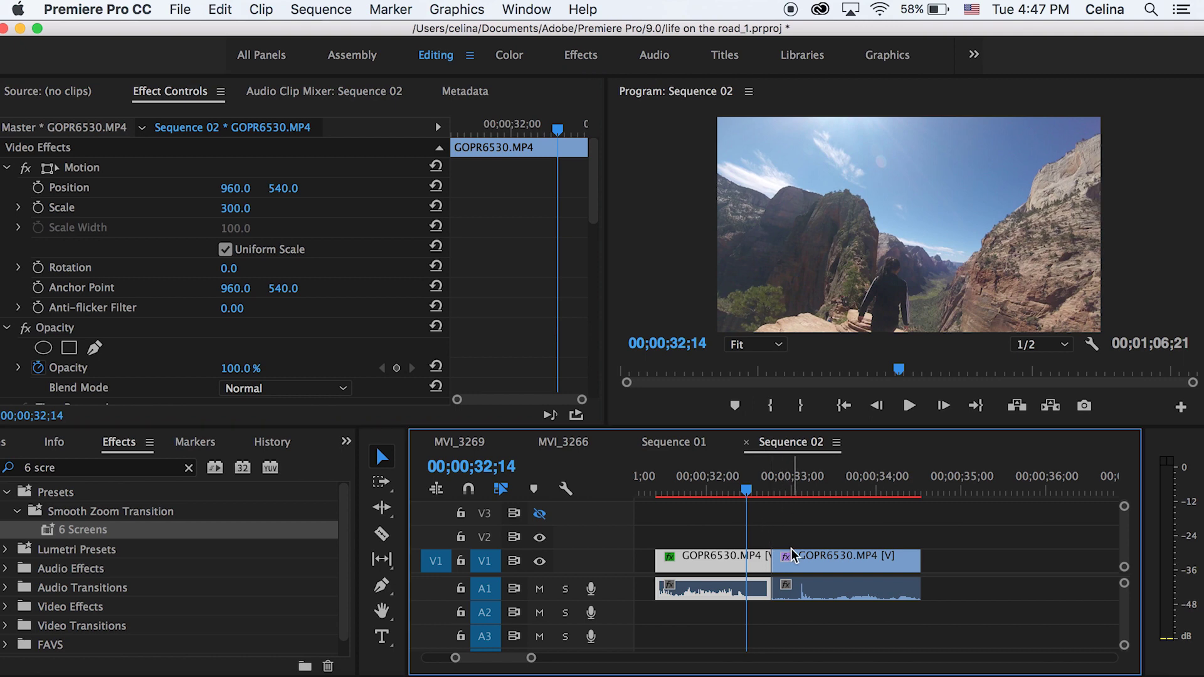
click(228, 208)
text(3)
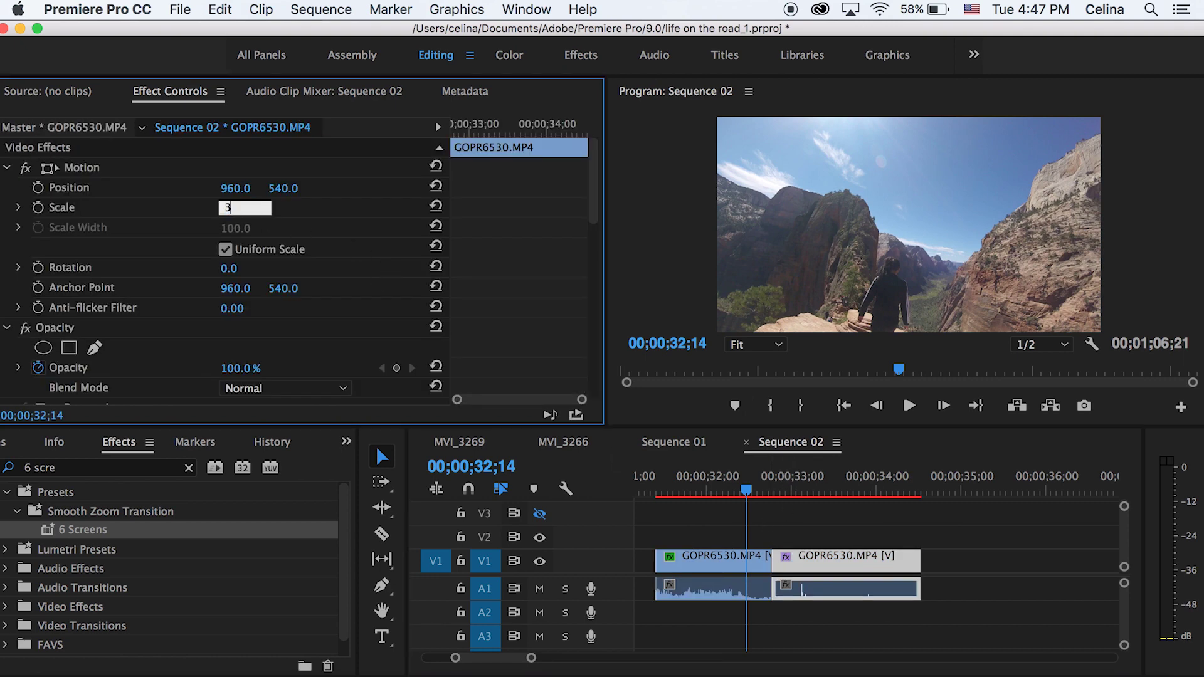
key(Return)
Step: Keyframe the first clip's Position from 960, 540 at 00;00;32;16 to -950, -530 at 00;00;32;22, and preview the move
drag(745, 494, 781, 492)
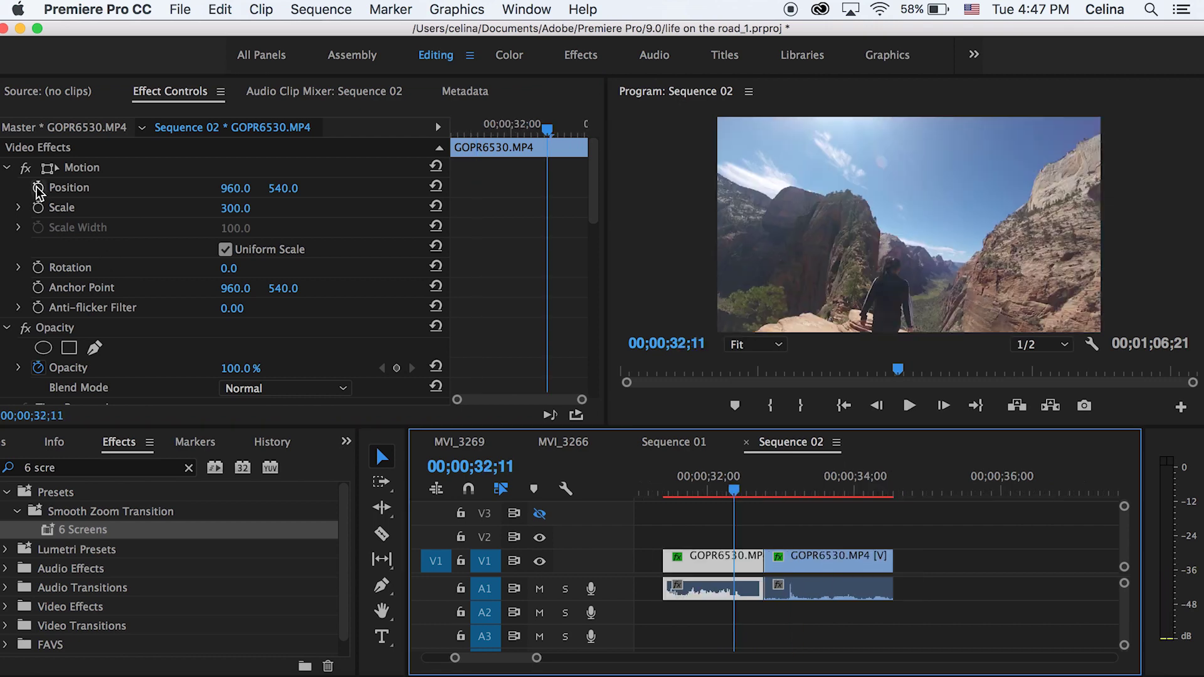
click(38, 188)
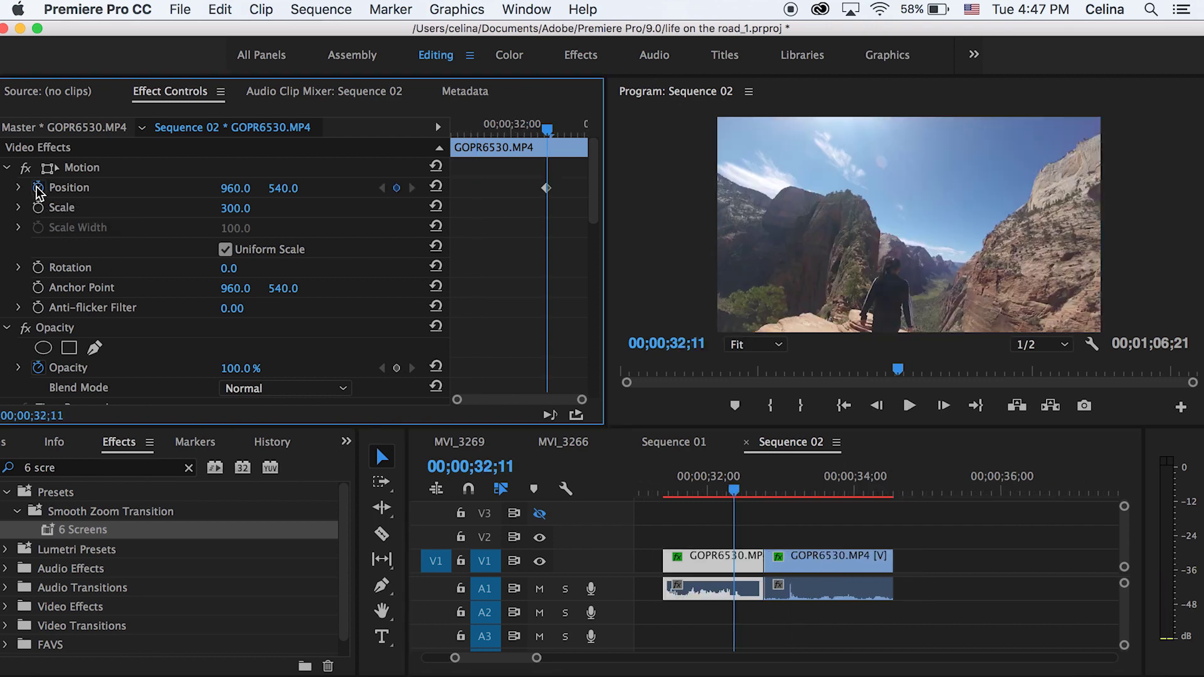
drag(549, 127, 588, 131)
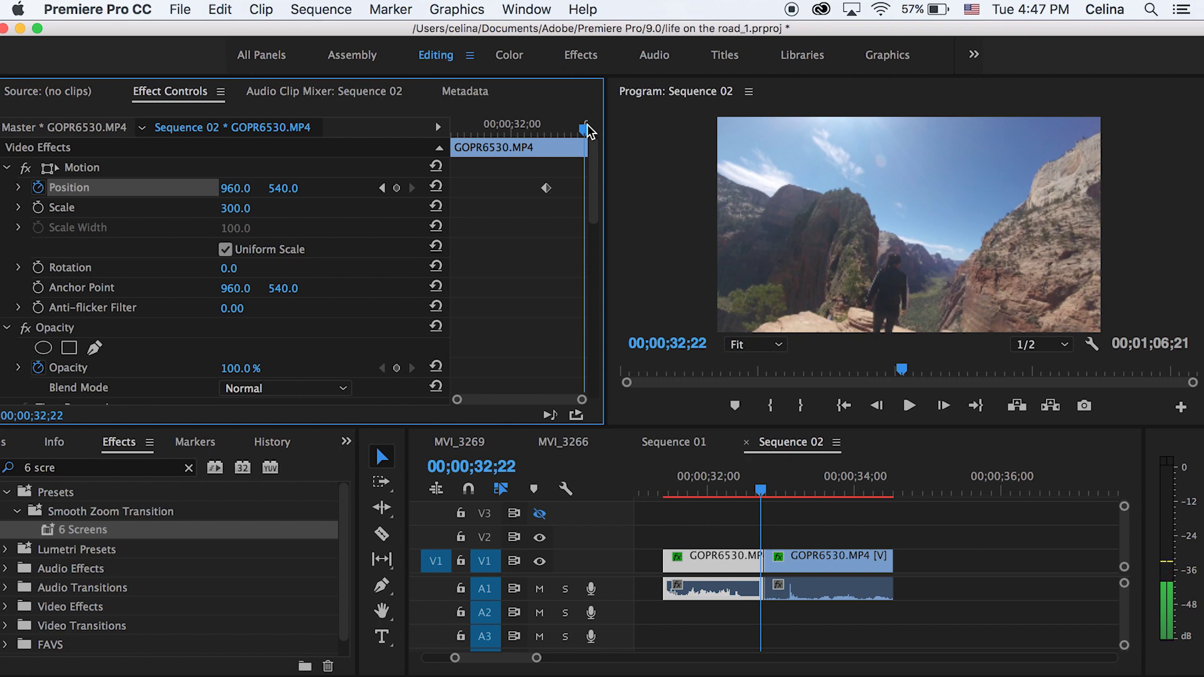
click(893, 253)
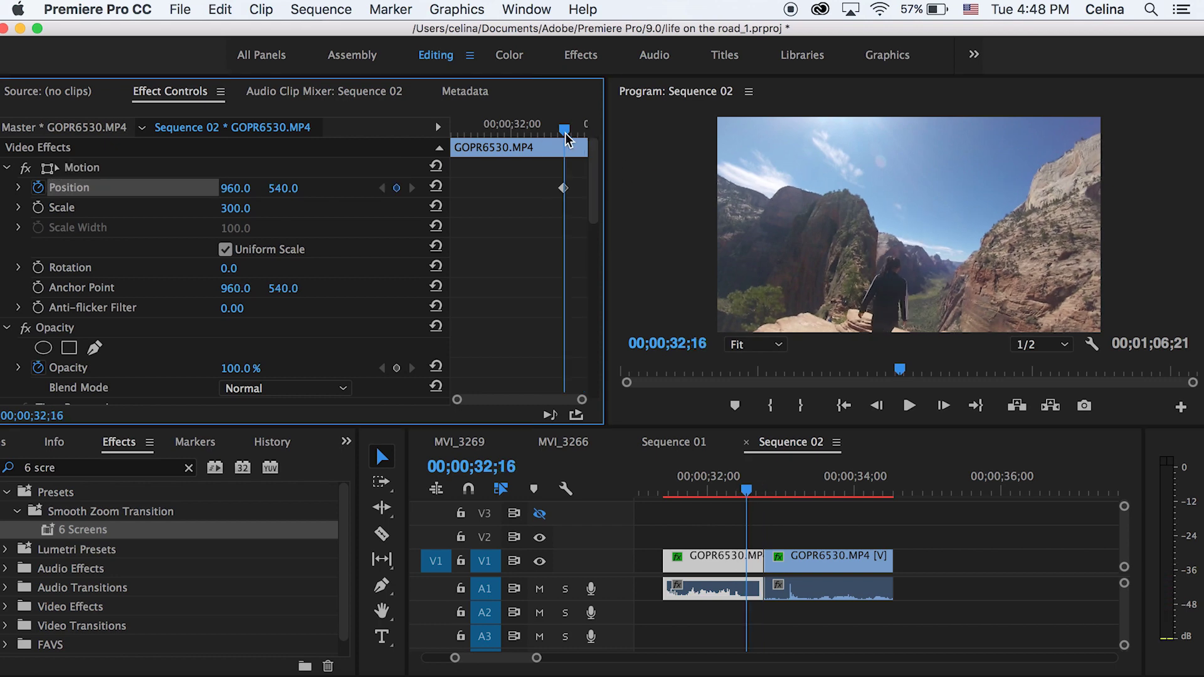
drag(567, 131, 587, 134)
drag(273, 195, 299, 207)
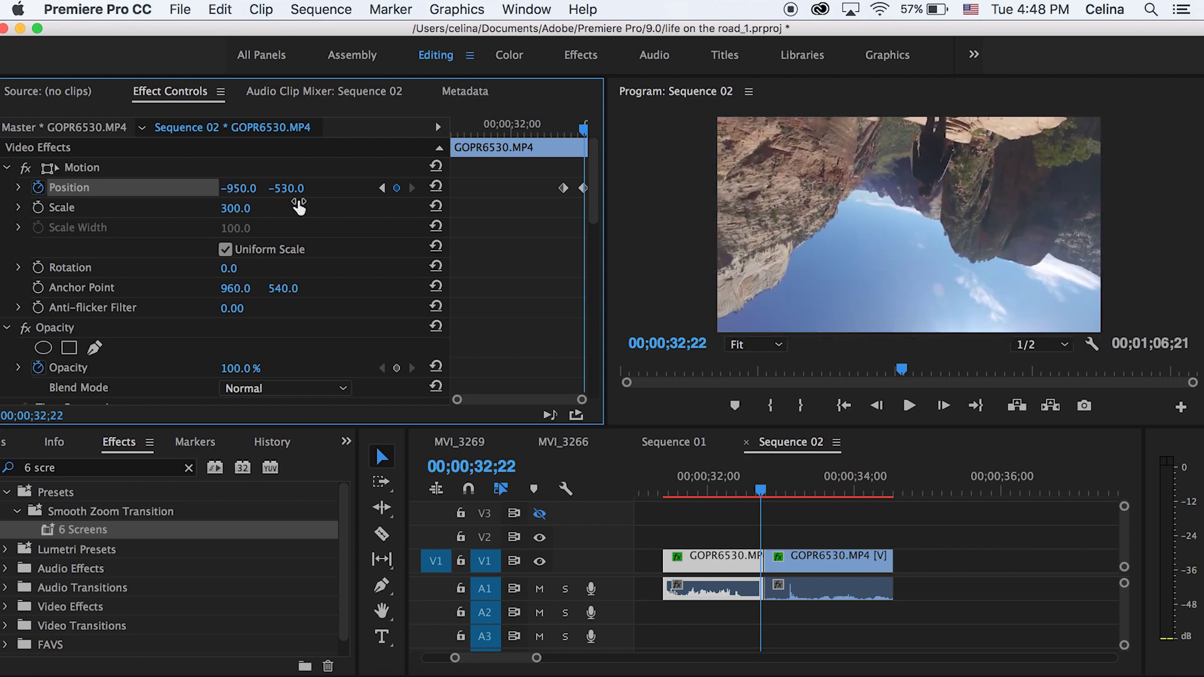
mouse_move(762, 493)
mouse_down()
mouse_move(745, 494)
mouse_move(798, 494)
mouse_move(747, 494)
mouse_move(772, 493)
mouse_up()
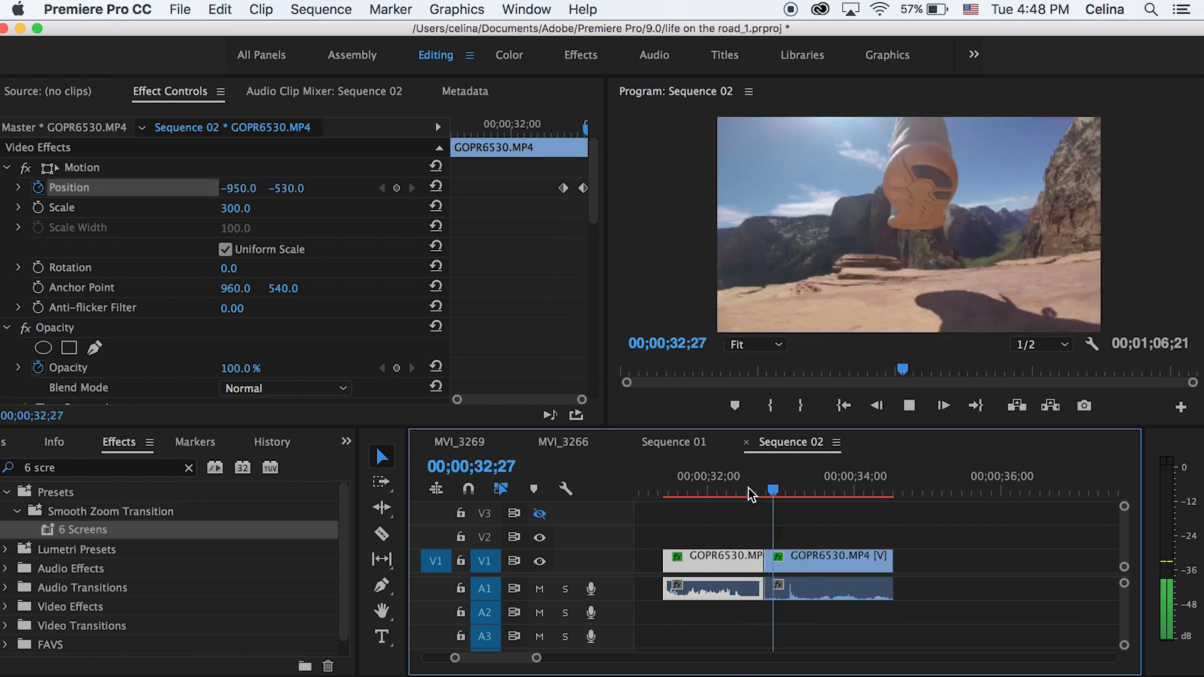
Step: Add a Position keyframe at 960, 540 to the second clip at 00;00;32;29
click(568, 132)
drag(569, 134, 589, 134)
click(784, 561)
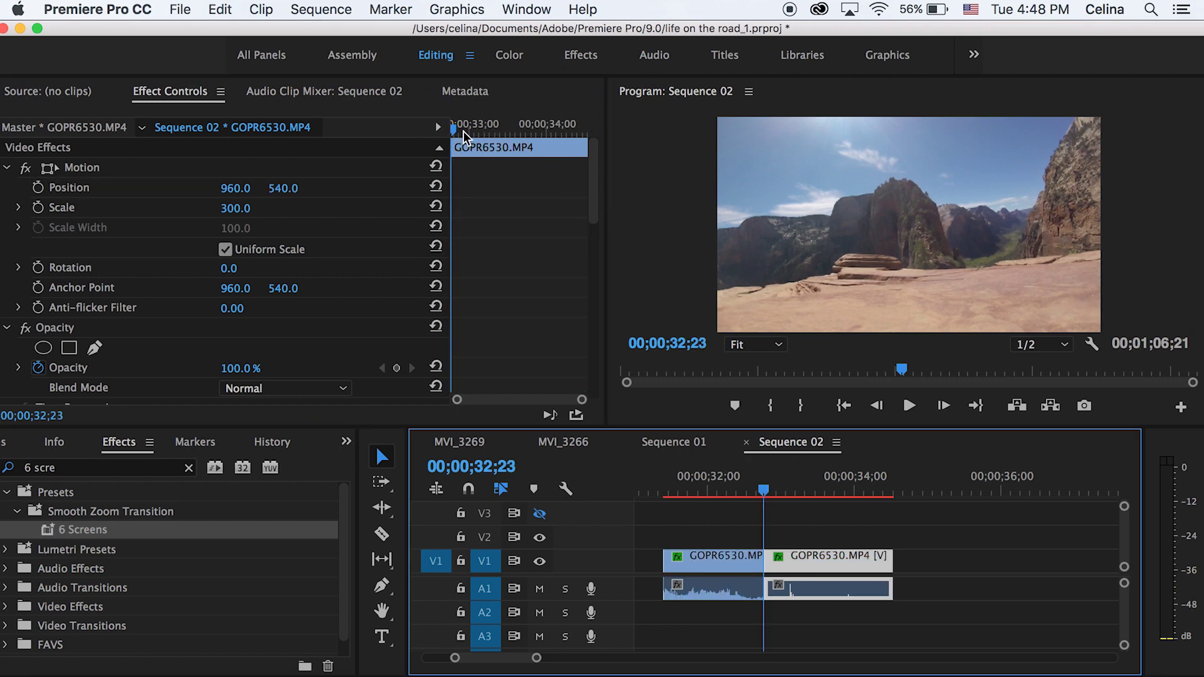
drag(454, 129, 467, 130)
click(39, 187)
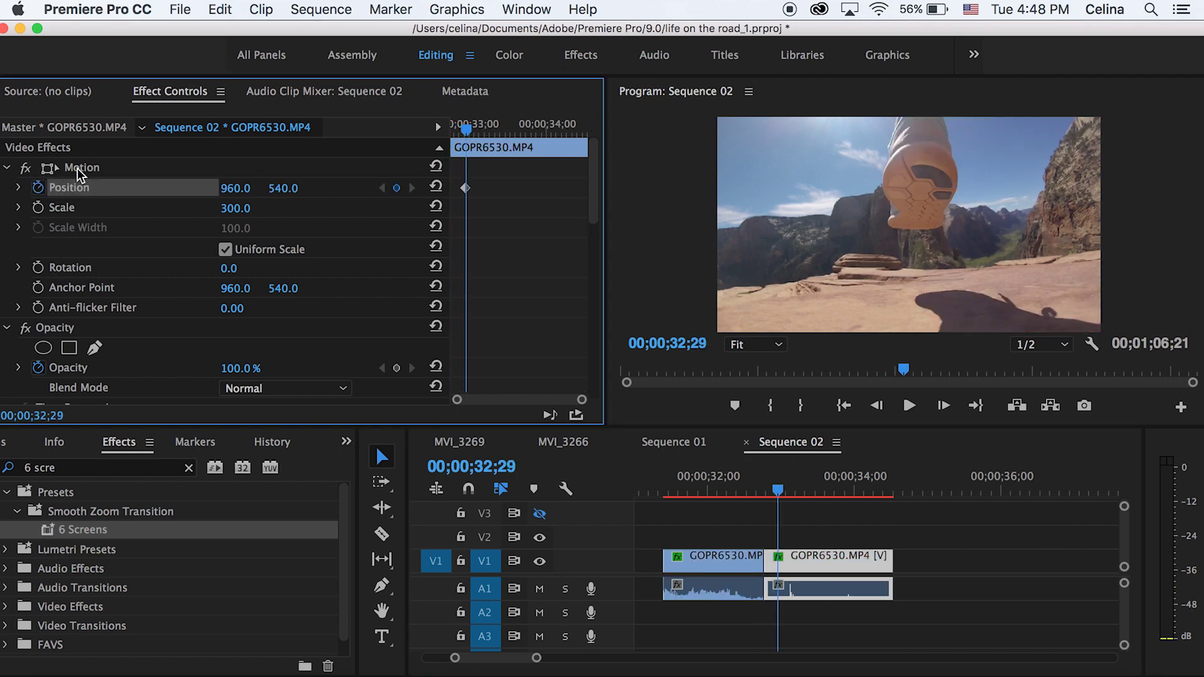
Step: Keyframe the second clip's Position at 2873, 1619 on its first frame, 00;00;32;23, and play back the transition
drag(456, 127, 442, 128)
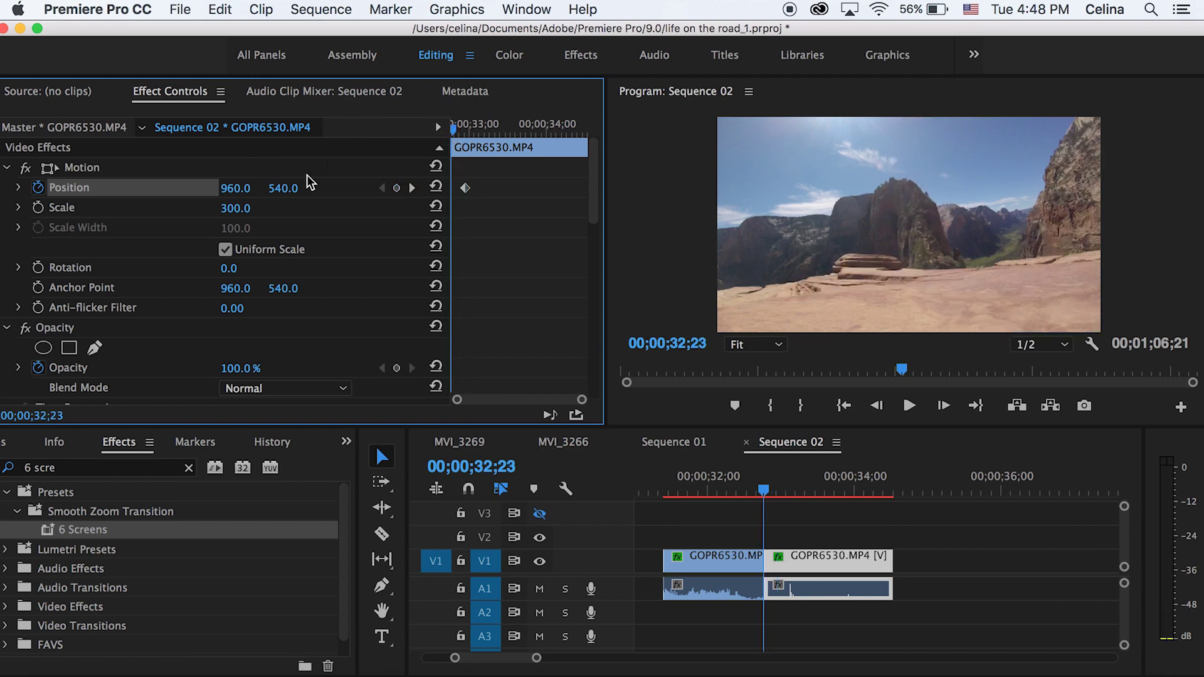
drag(283, 188, 970, 188)
drag(572, 188, 568, 188)
drag(249, 188, 731, 188)
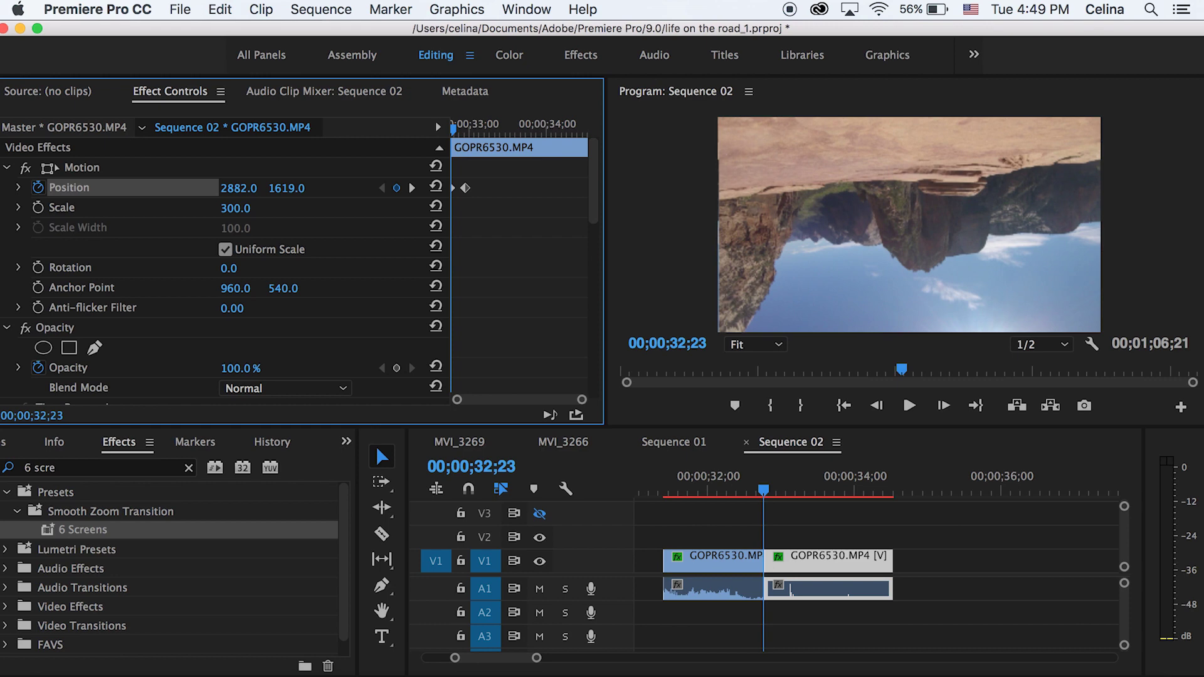
drag(731, 188, 729, 188)
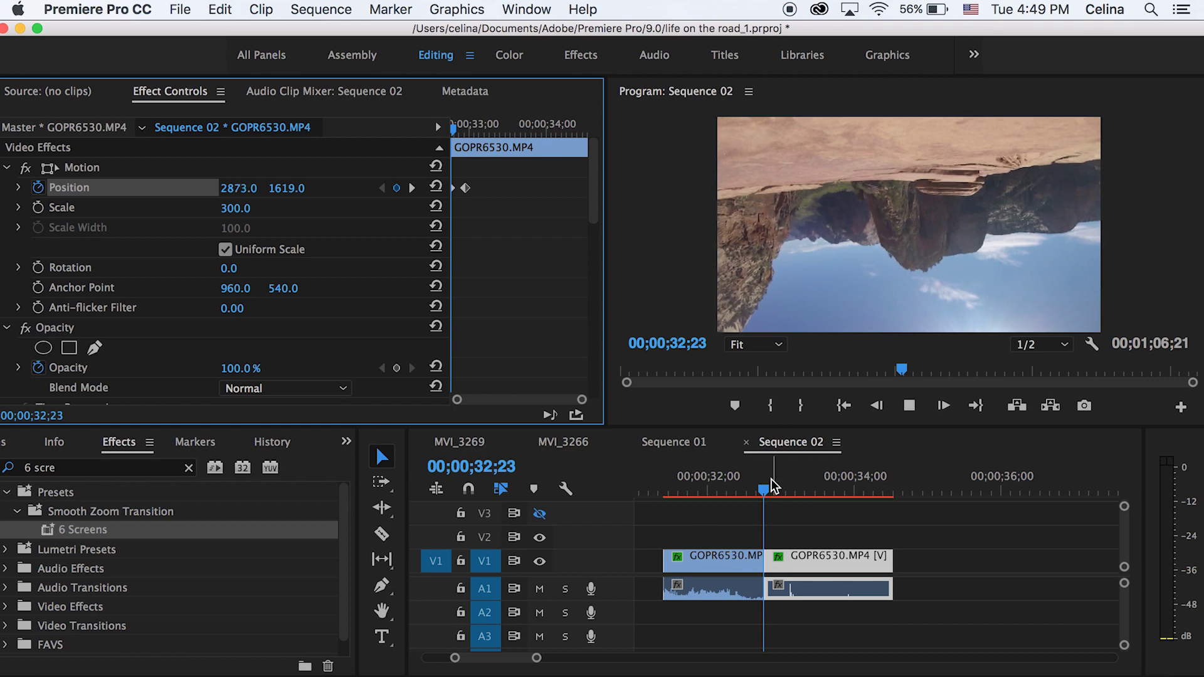
drag(787, 490, 751, 496)
Step: Search the effects for "direc" and apply Directional Blur to the first clip
click(798, 537)
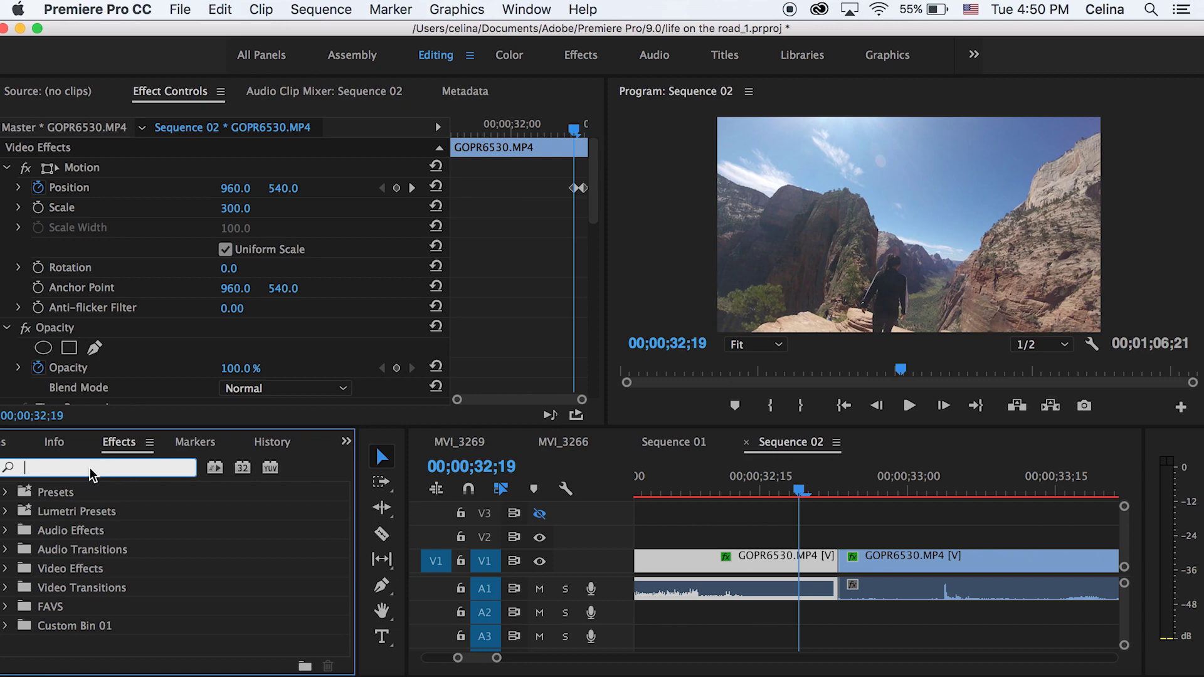
drag(64, 596, 805, 571)
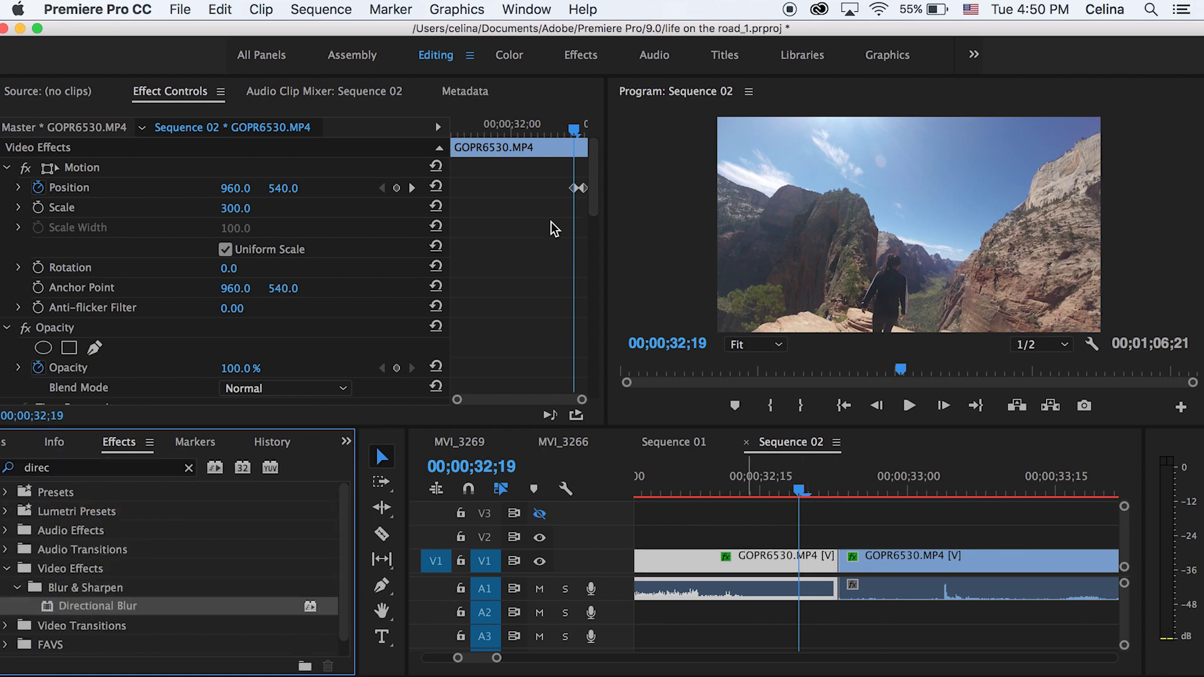
scroll(575, 282, down, 10)
Step: Keyframe the first clip's Blur Length from 0 at 00;00;32;19 to 43 at 00;00;32;22, and set the blur Direction to -54°
drag(573, 130, 568, 131)
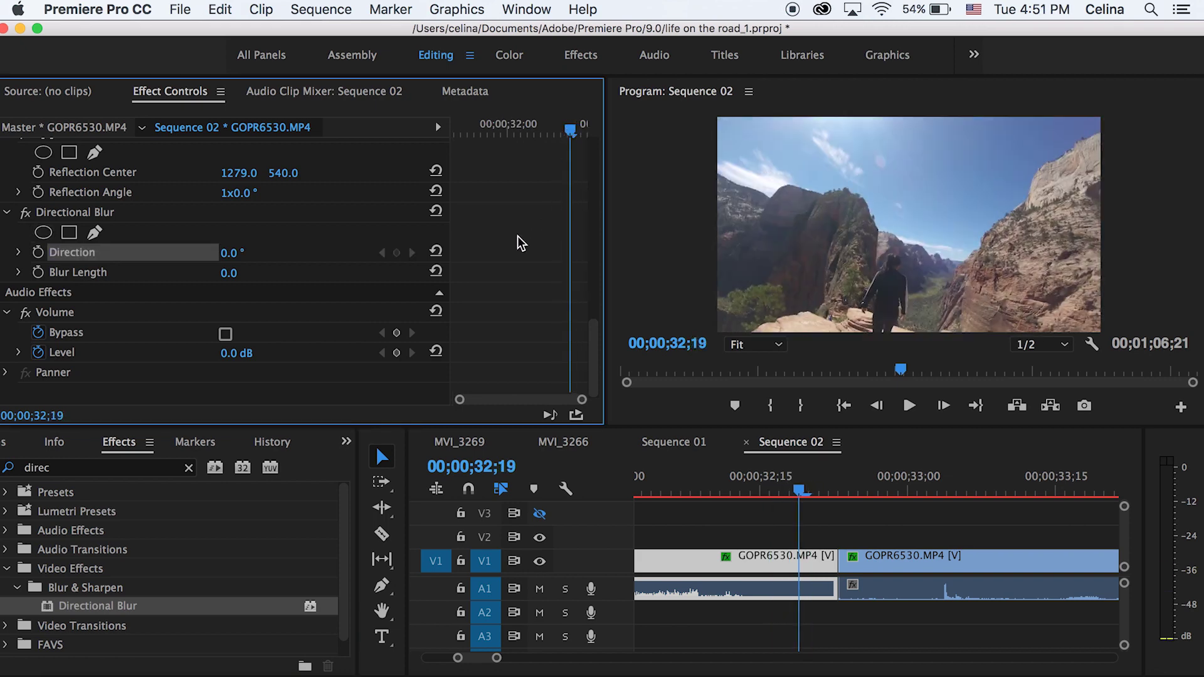
click(38, 272)
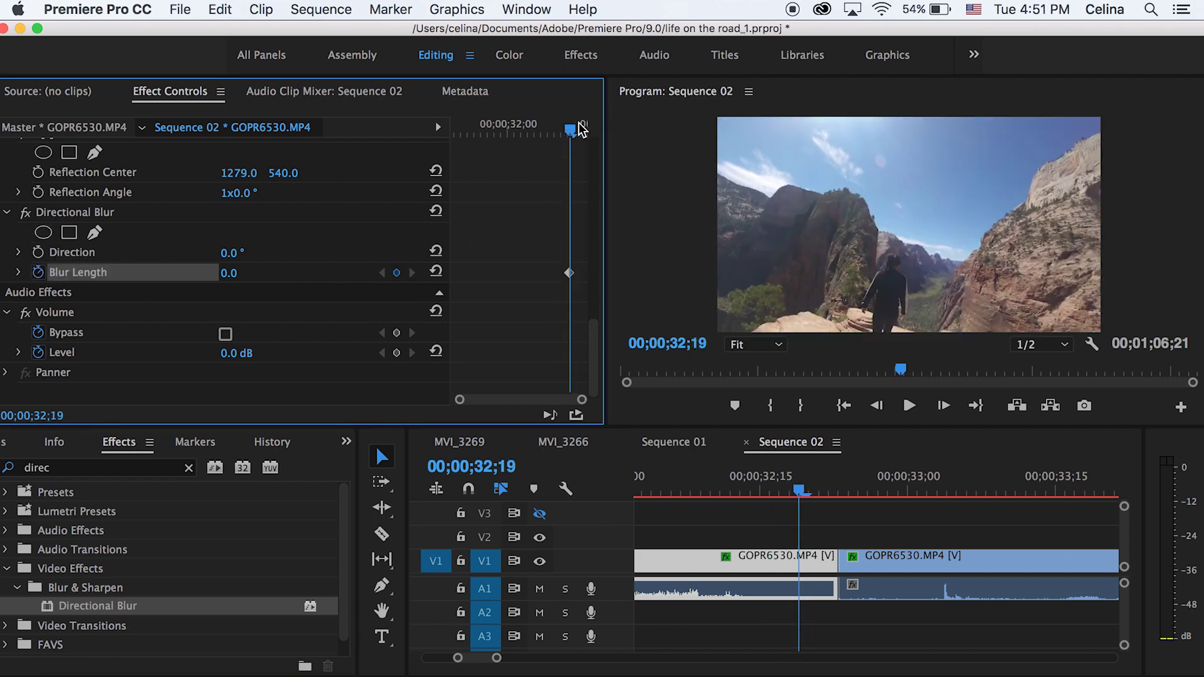
drag(581, 130, 581, 129)
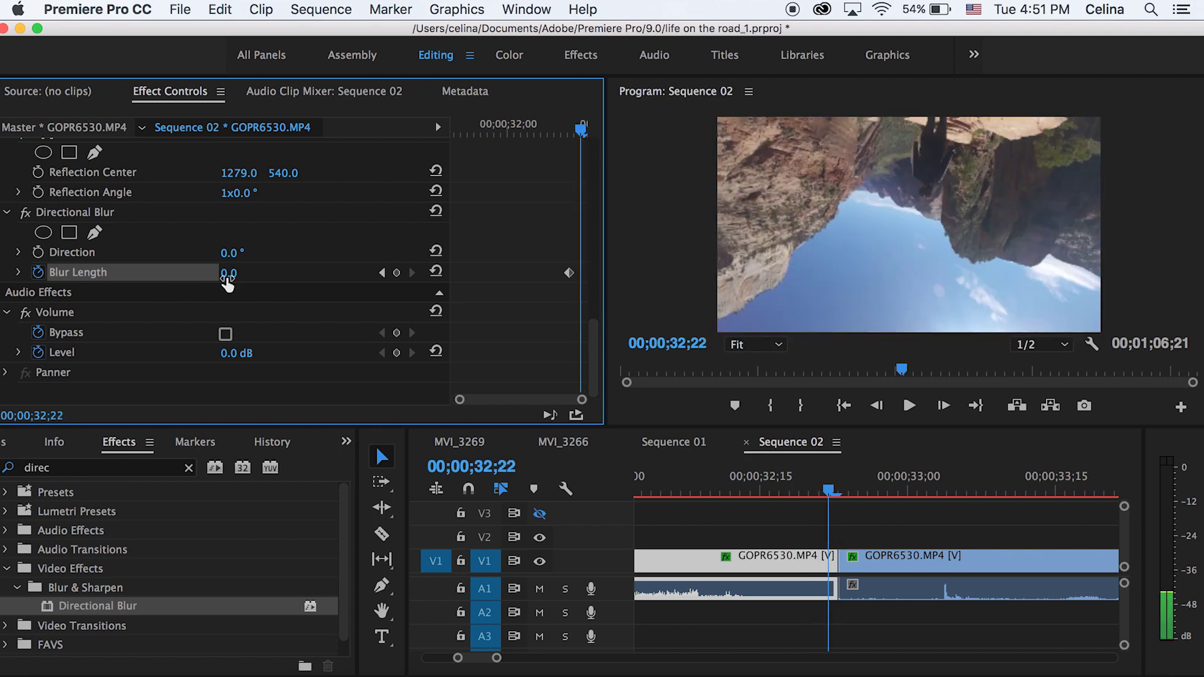
drag(228, 283, 254, 284)
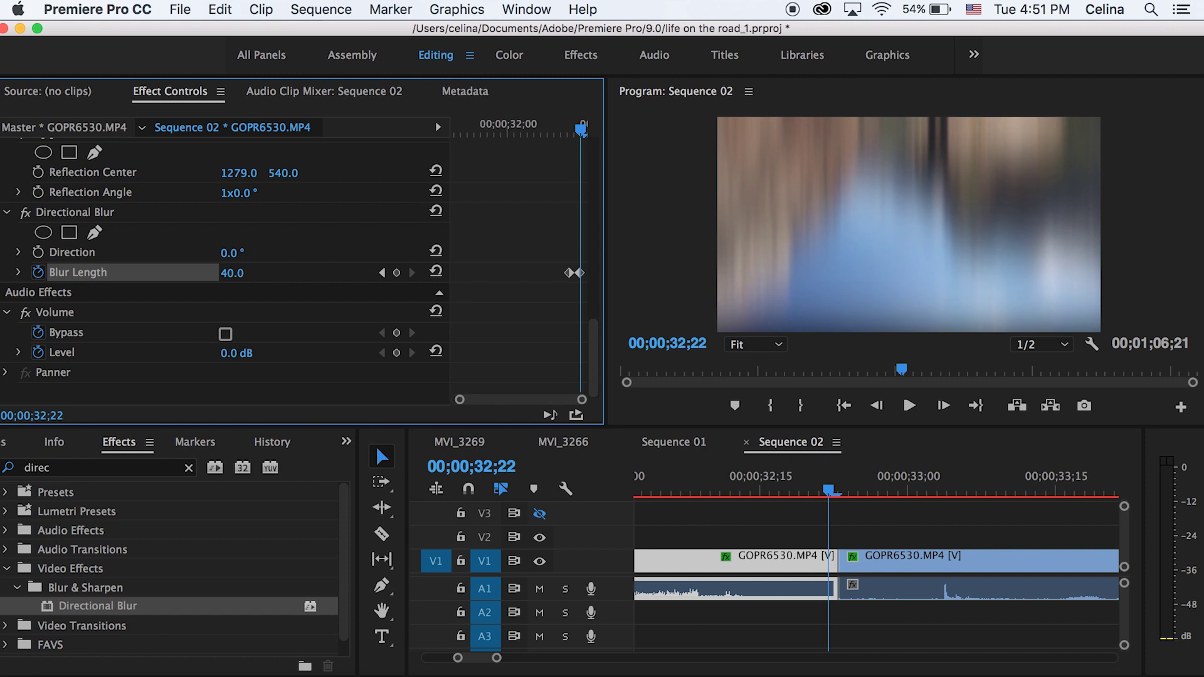
drag(244, 274, 198, 253)
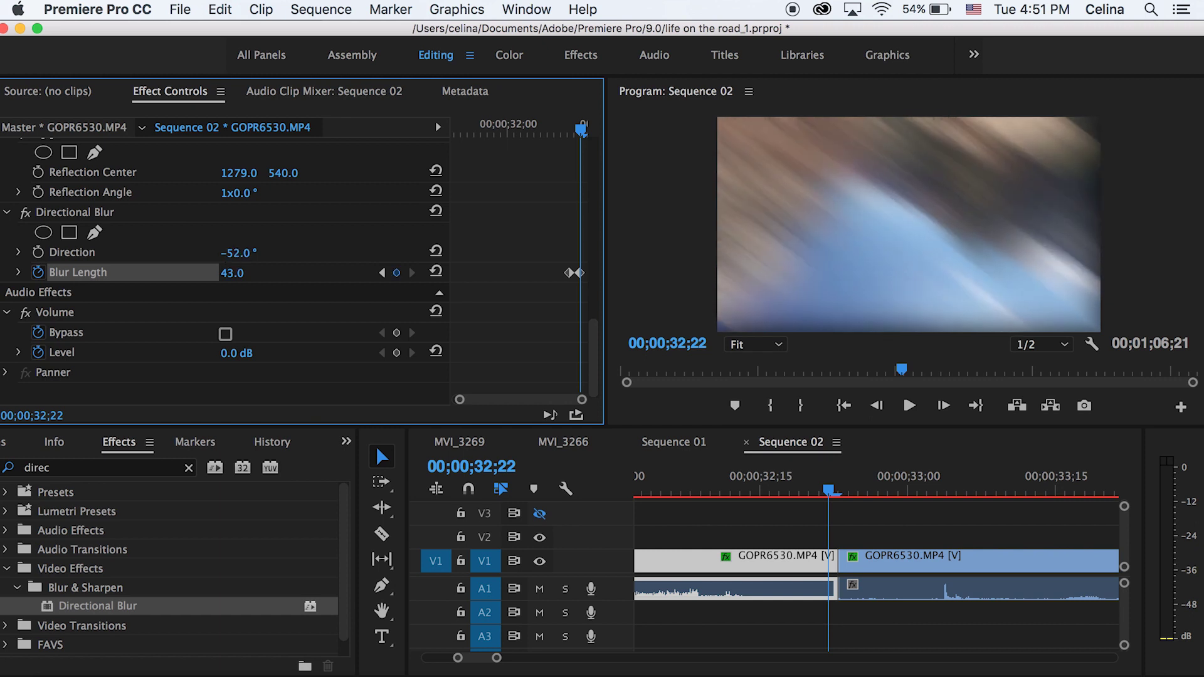
drag(201, 253, 199, 253)
Step: Play back the blurred transition from 00;00;32;19
click(798, 489)
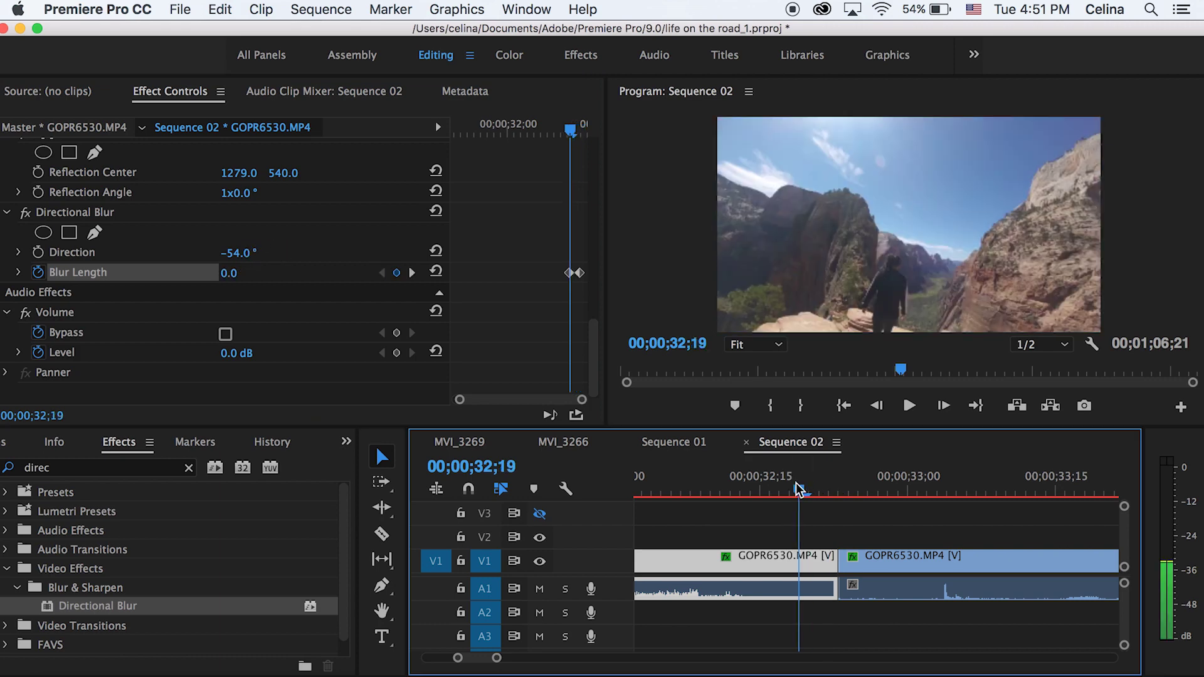
key(space)
click(799, 486)
key(space)
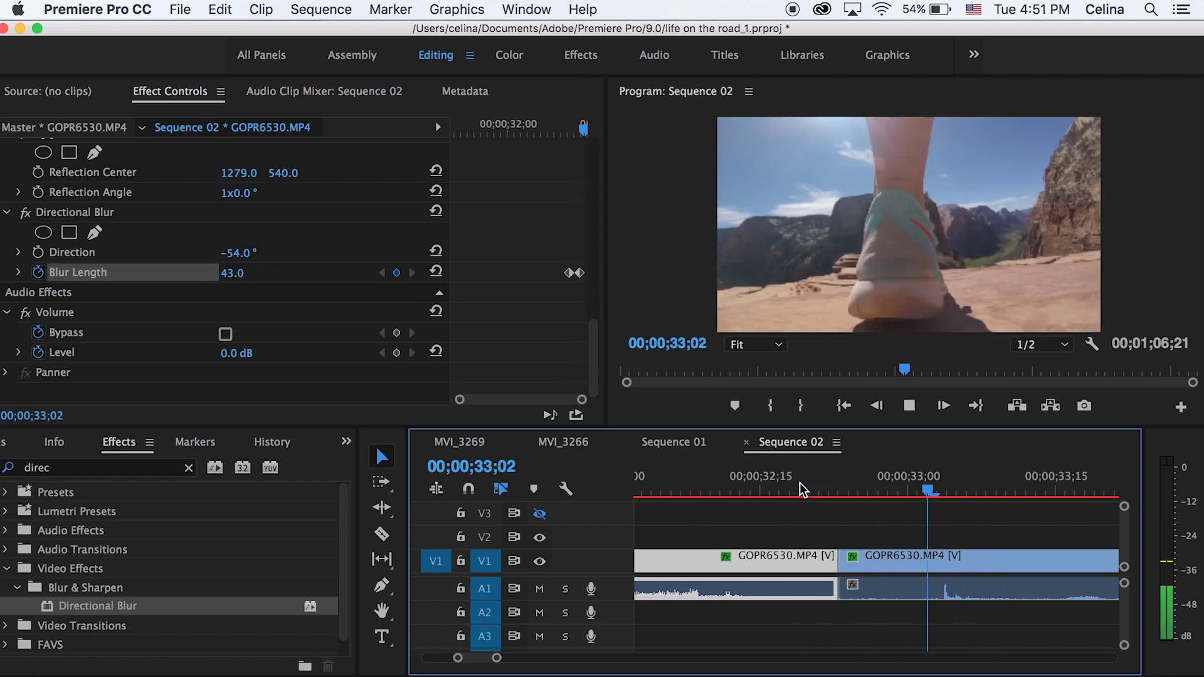
Step: Apply Directional Blur to the second clip and keyframe its Blur Length at 0 at 00;00;32;29, in line with the second Position keyframe
drag(801, 486, 889, 487)
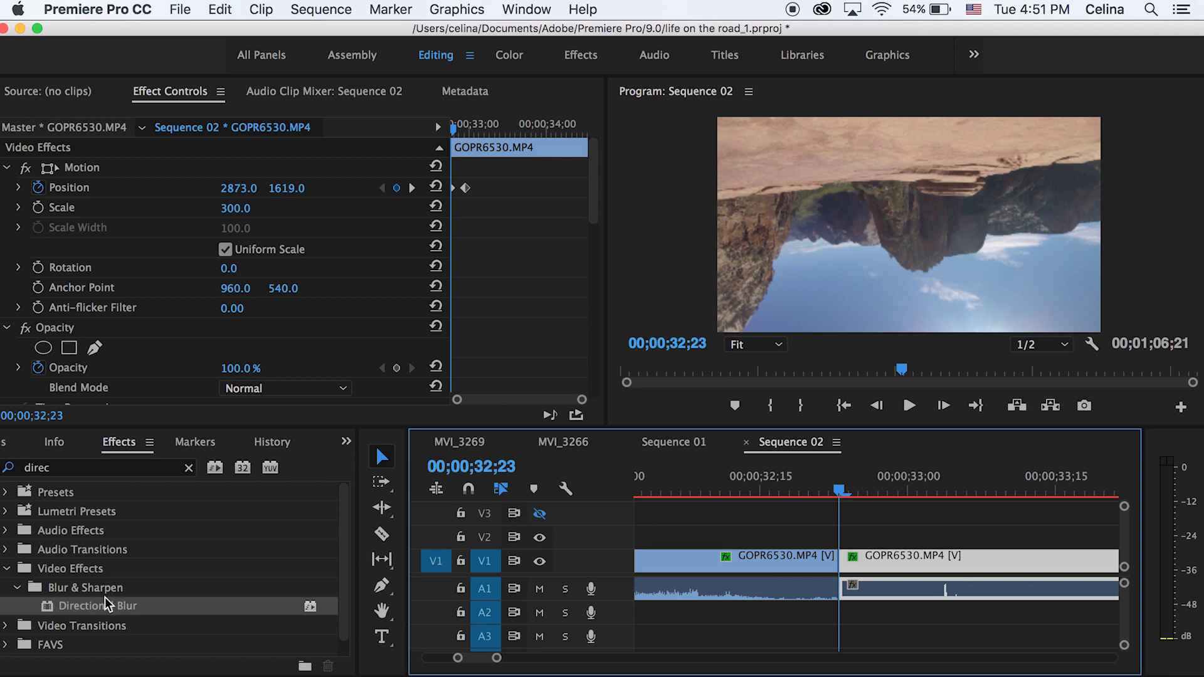
double_click(104, 600)
click(457, 122)
drag(458, 119, 468, 120)
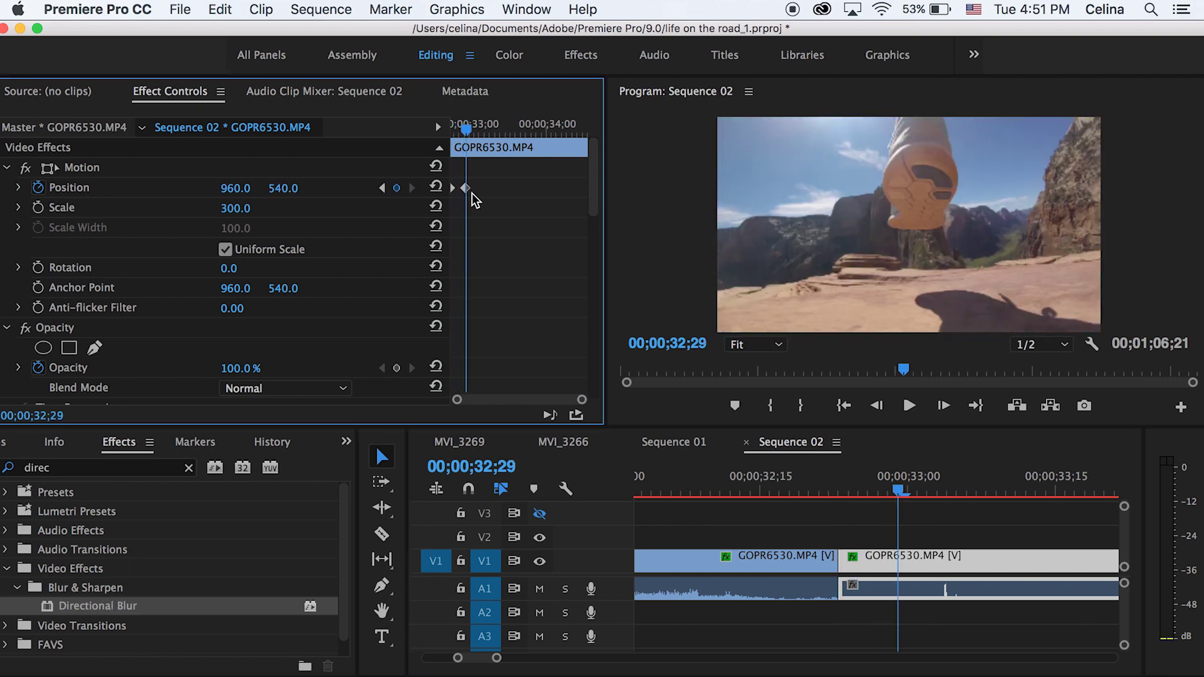
scroll(472, 194, down, 10)
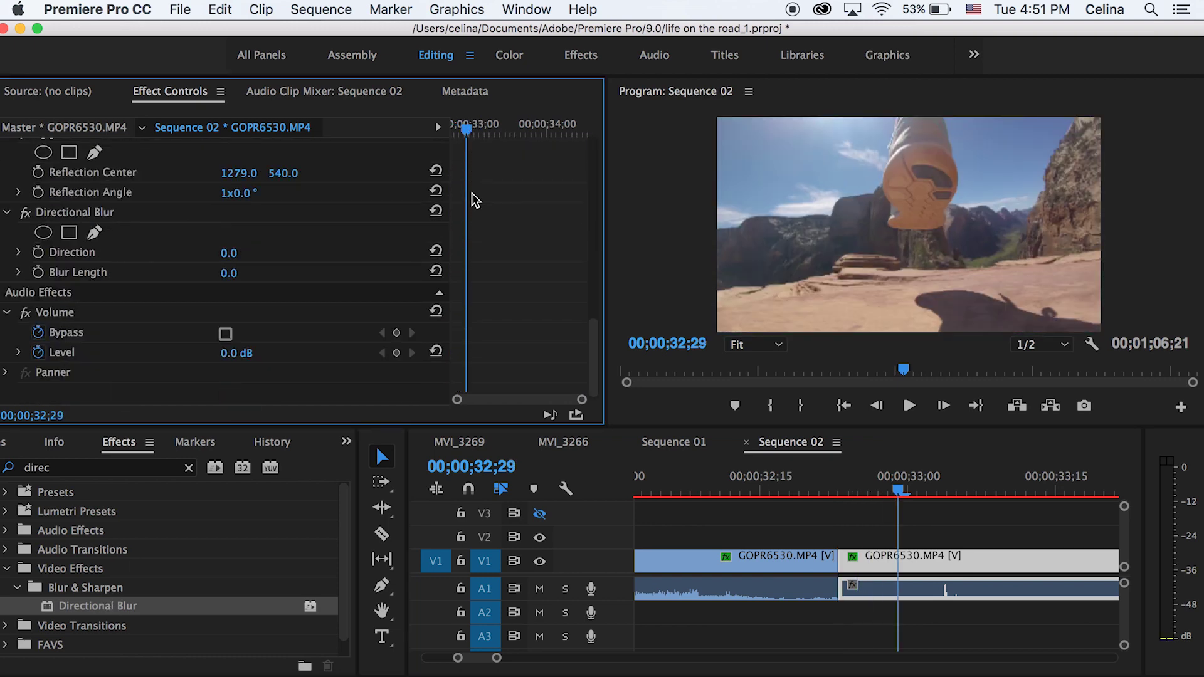
click(39, 271)
Step: Try adjusting the blur Direction and undo it, and keyframe the Blur Length at 53 on the second clip's first frame, 00;00;32;23
click(38, 254)
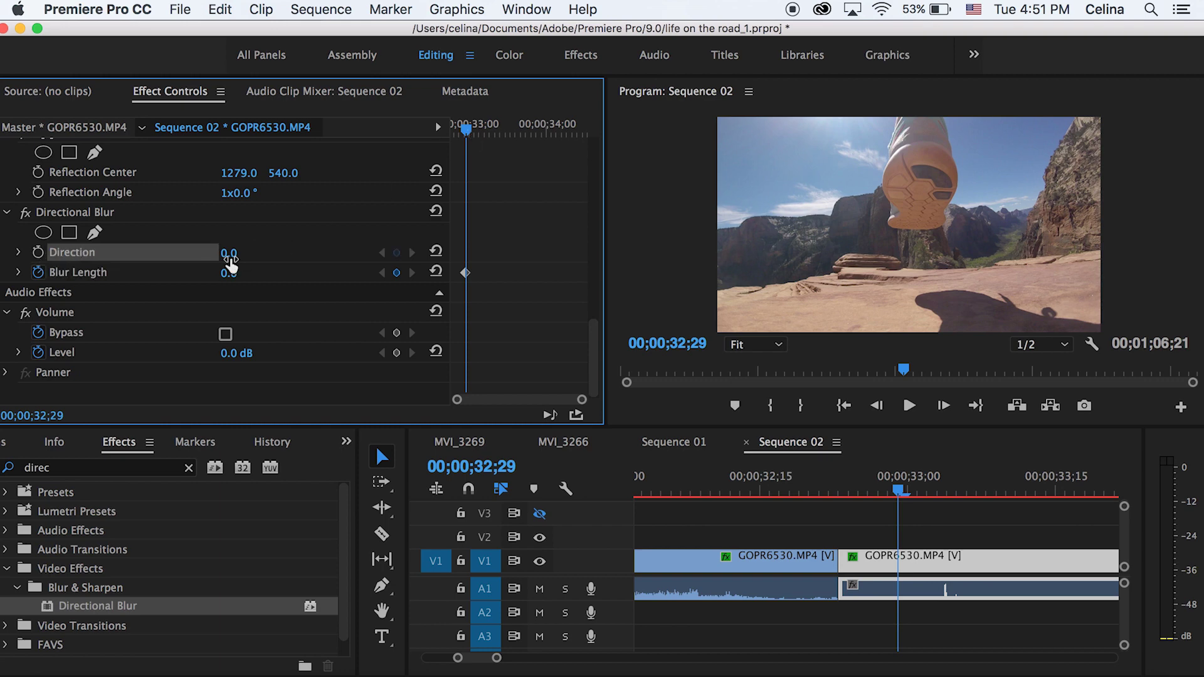
drag(229, 252, 260, 254)
key(super+z)
drag(468, 128, 452, 128)
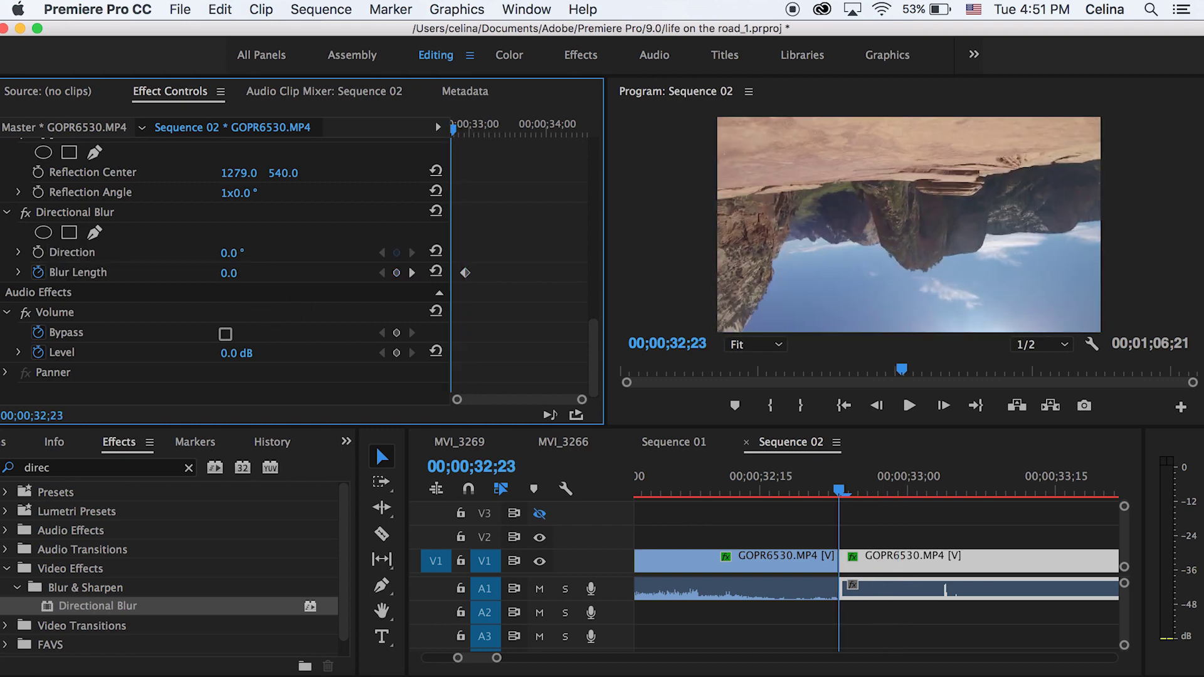
drag(229, 273, 263, 273)
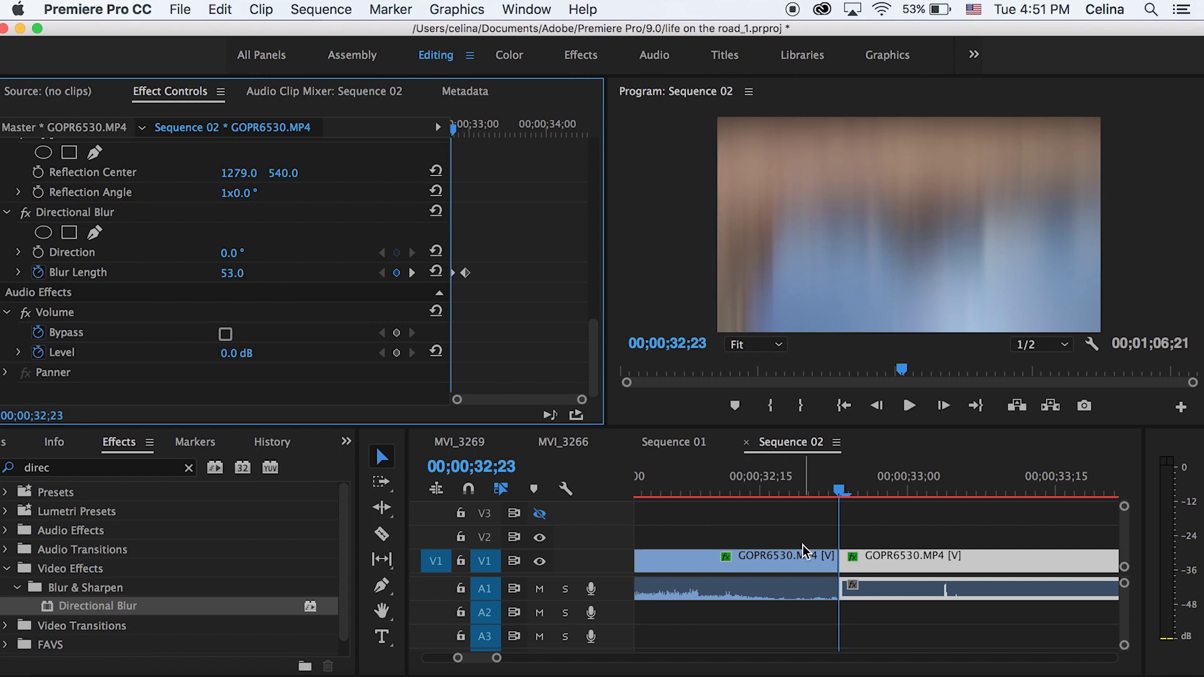
Step: Check the first clip's blur settings, and set the second clip's starting Blur Length to 43 and its Direction to -53°
click(891, 562)
scroll(552, 245, down, 10)
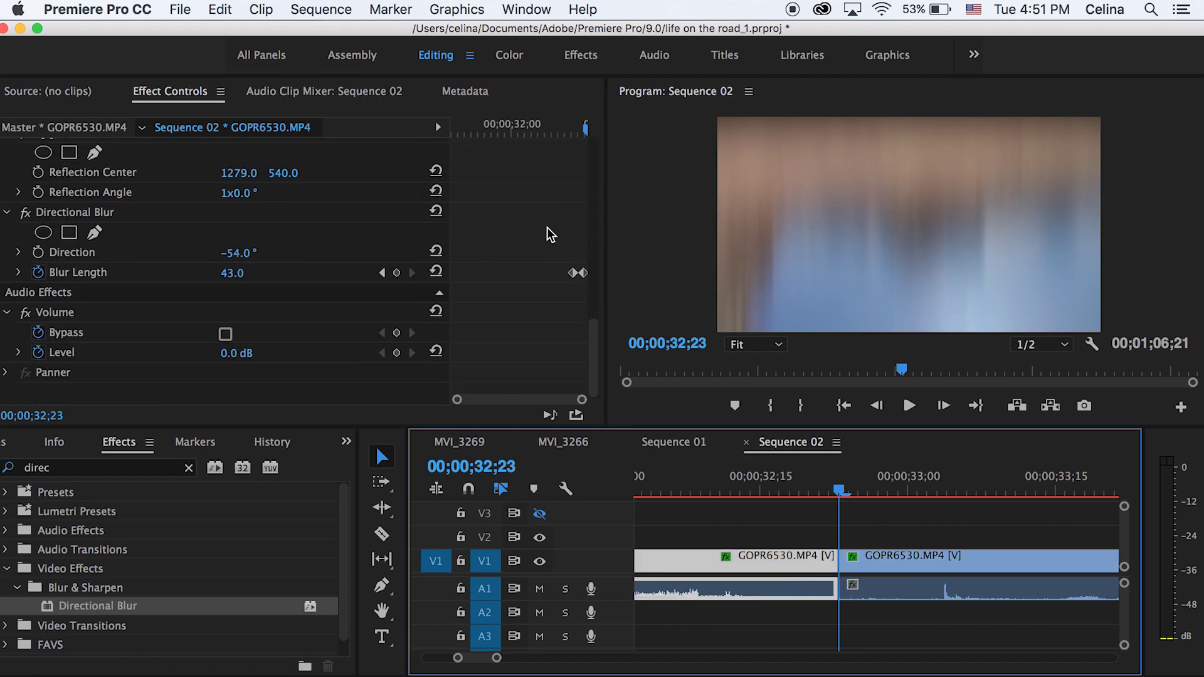
click(867, 570)
scroll(525, 261, down, 10)
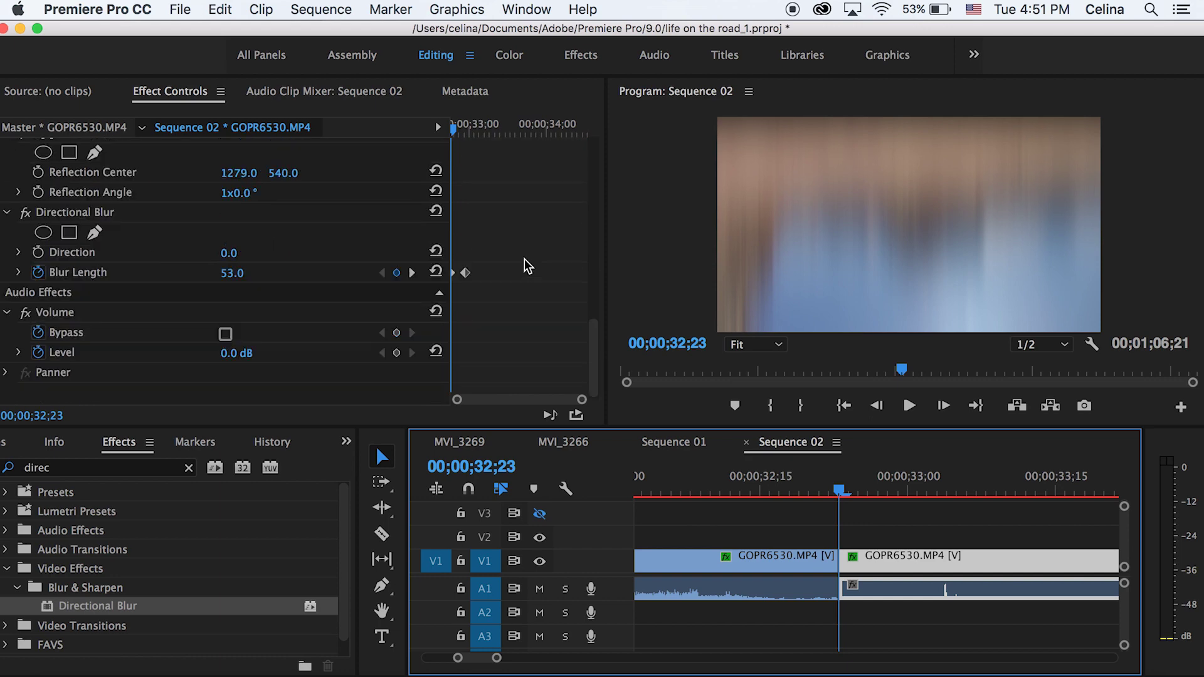
click(225, 273)
text(43)
key(Return)
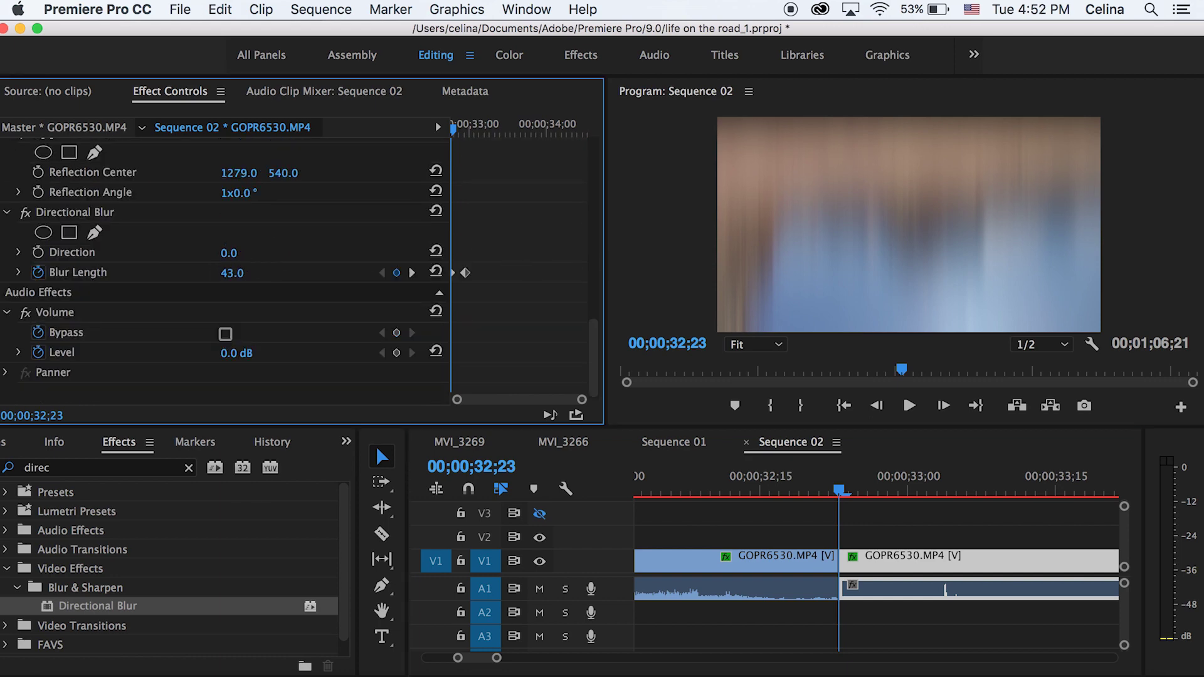
drag(229, 252, 183, 253)
Step: Play back the blurred transition from before the cut between the two clips, stop playback, and save the project
click(760, 491)
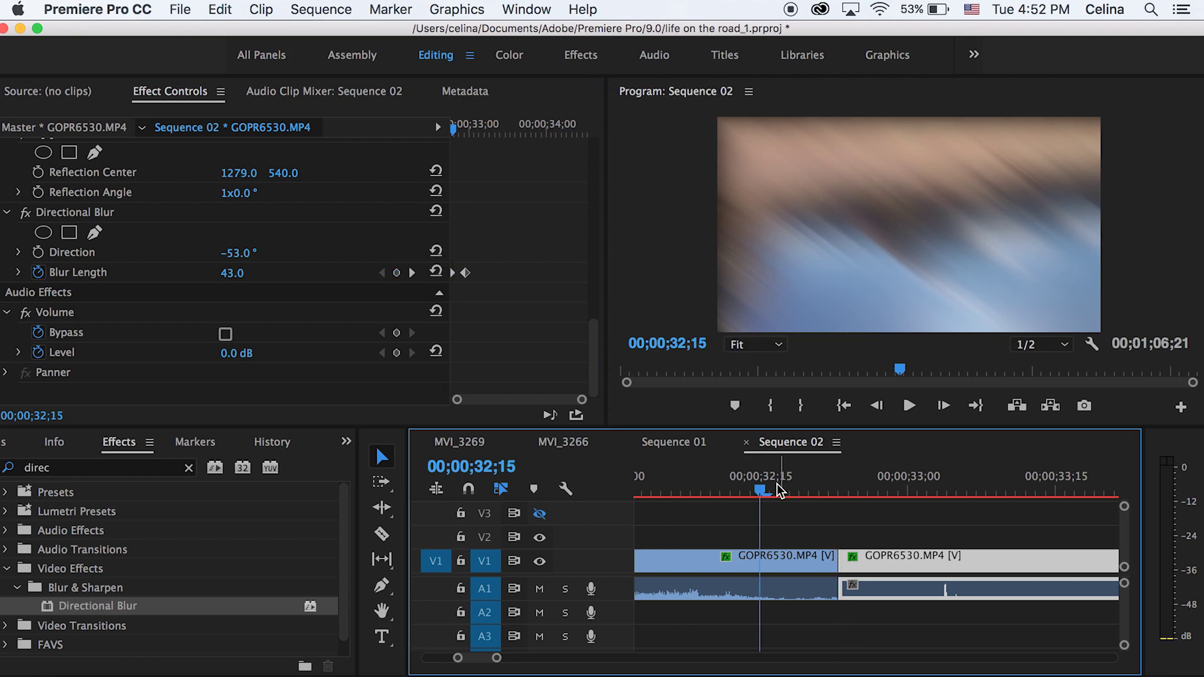
drag(780, 491, 742, 491)
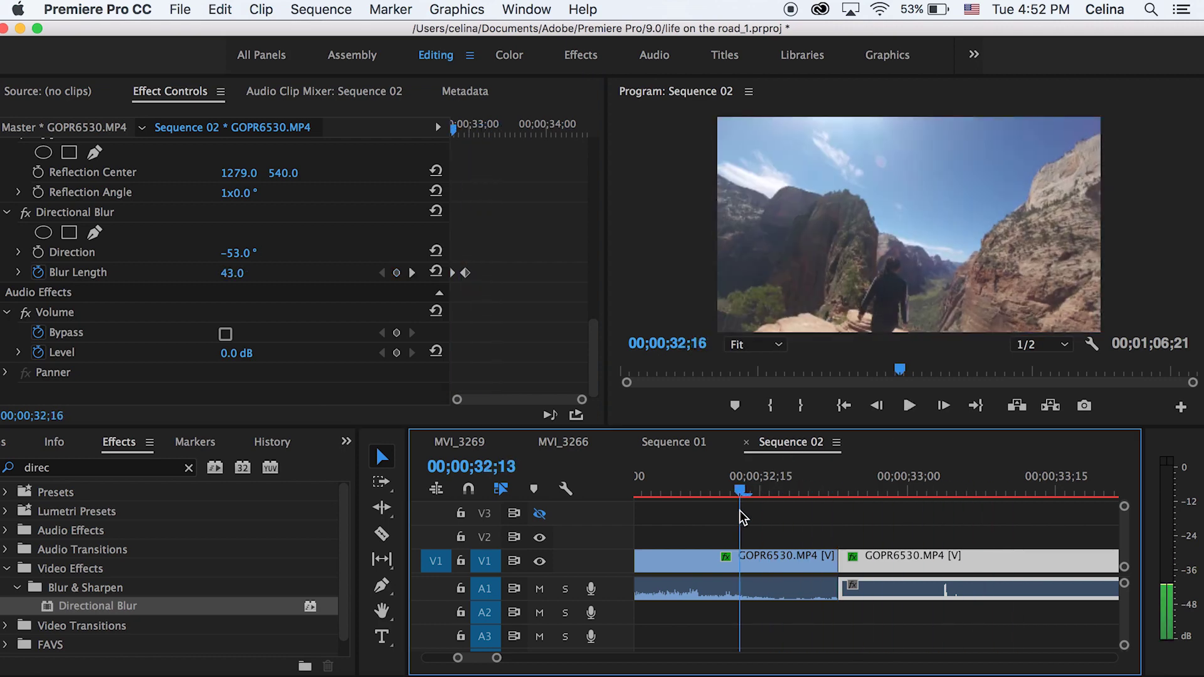
scroll(739, 513, down, 4)
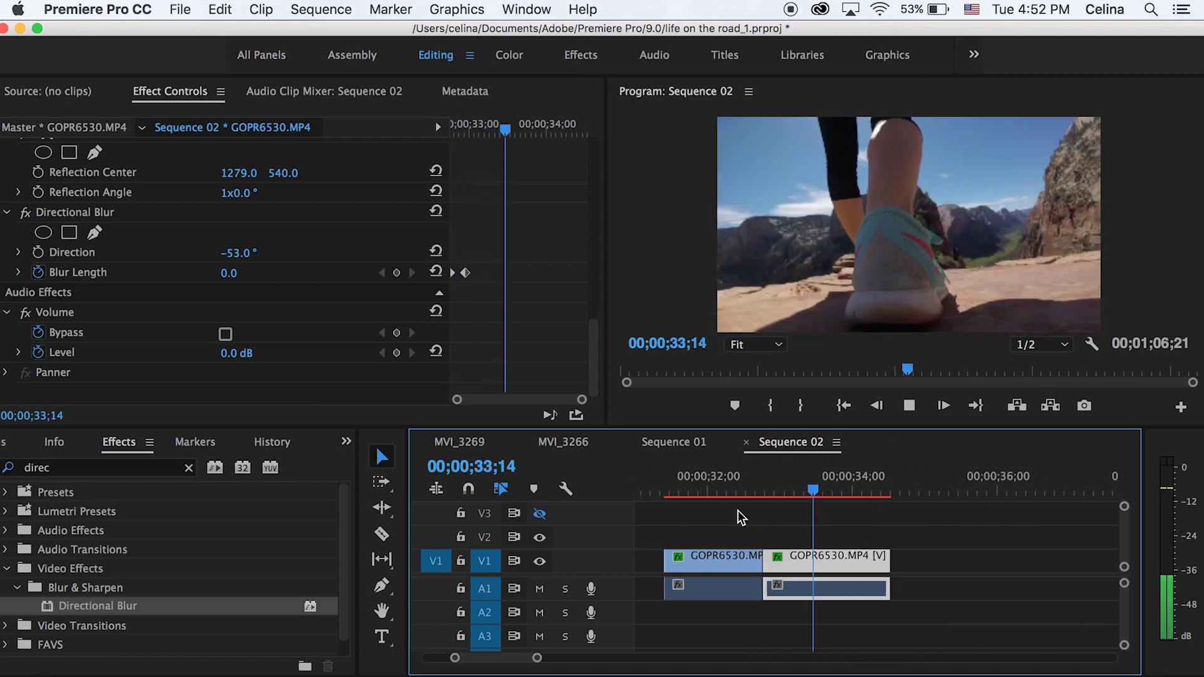
click(746, 493)
click(747, 492)
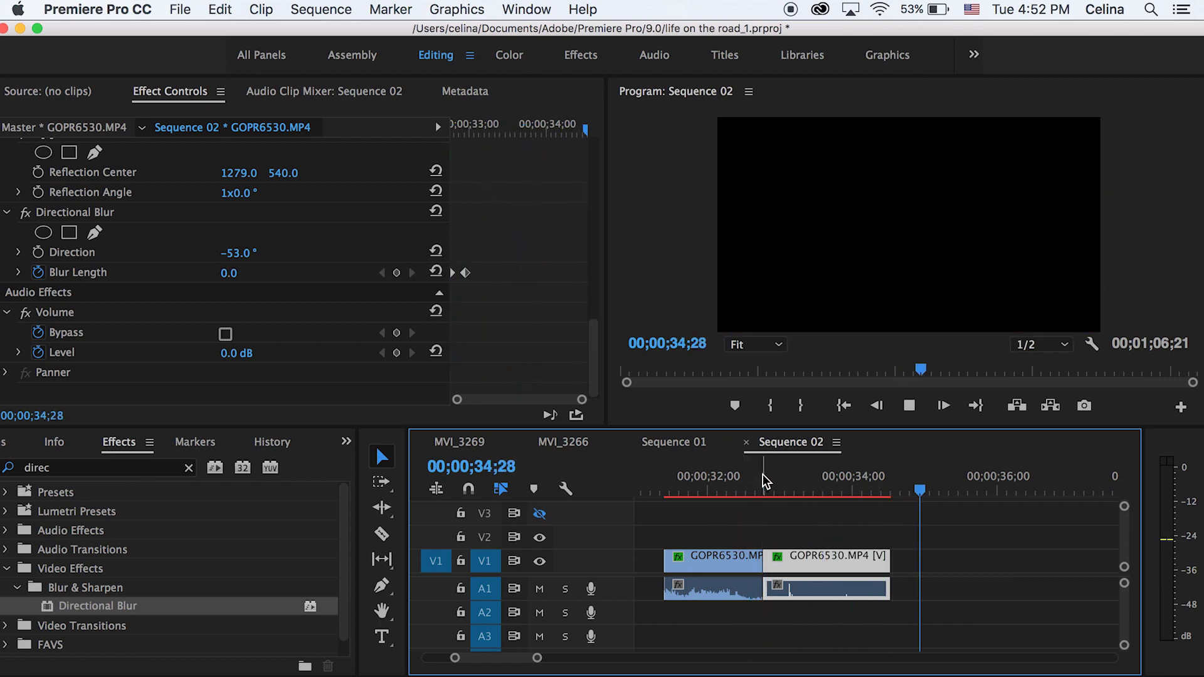
key(space)
key(super+s)
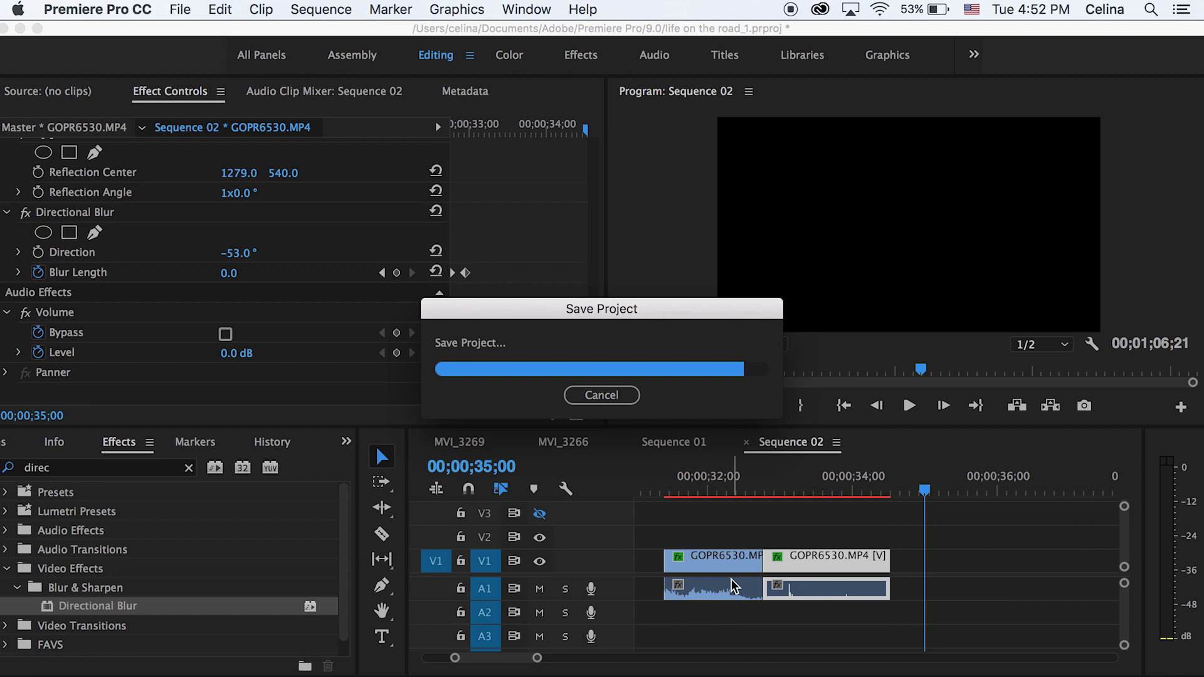